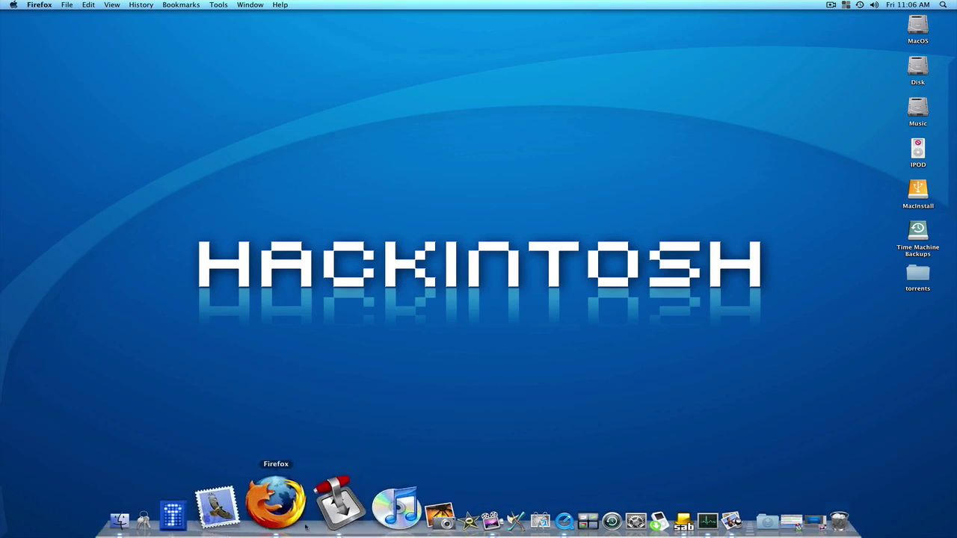
Launch Firefox from the Dock so the Mozilla Firefox Start Page appears.
left_click(286, 502)
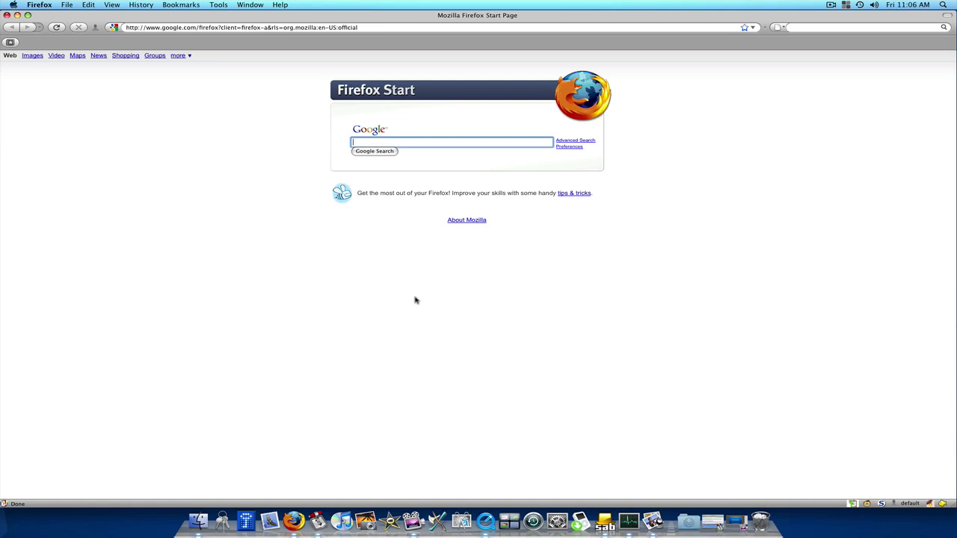
left_click(219, 5)
left_click(233, 38)
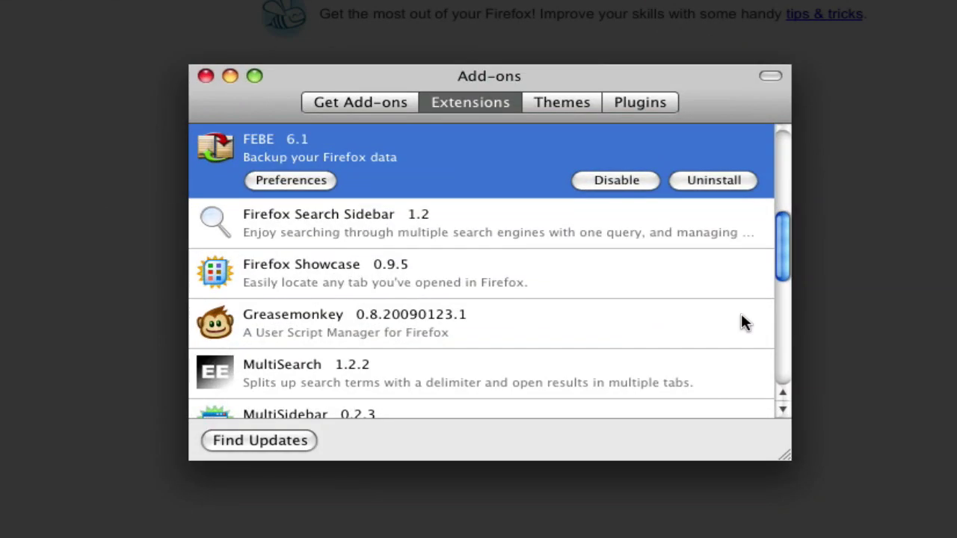
scroll(473, 304, "up", 3)
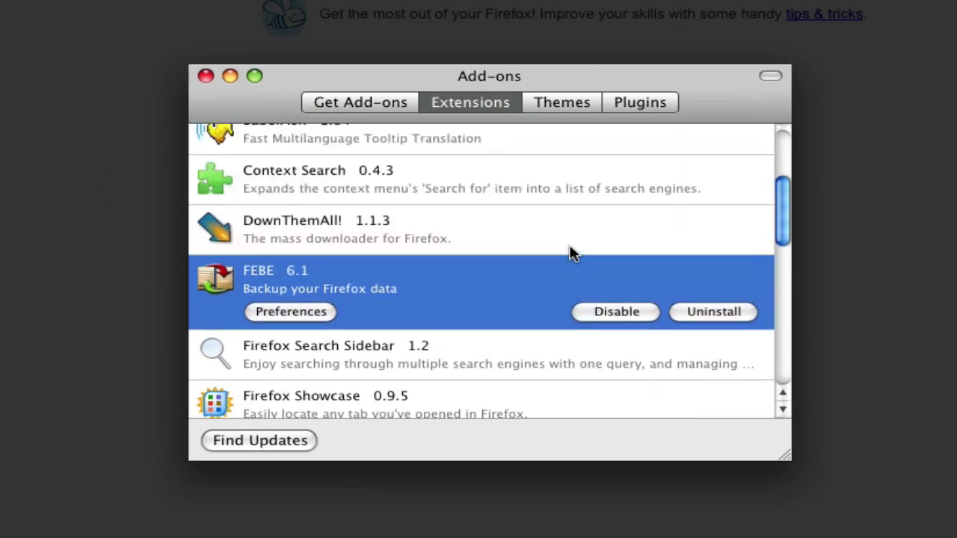
scroll(568, 247, "up", 3)
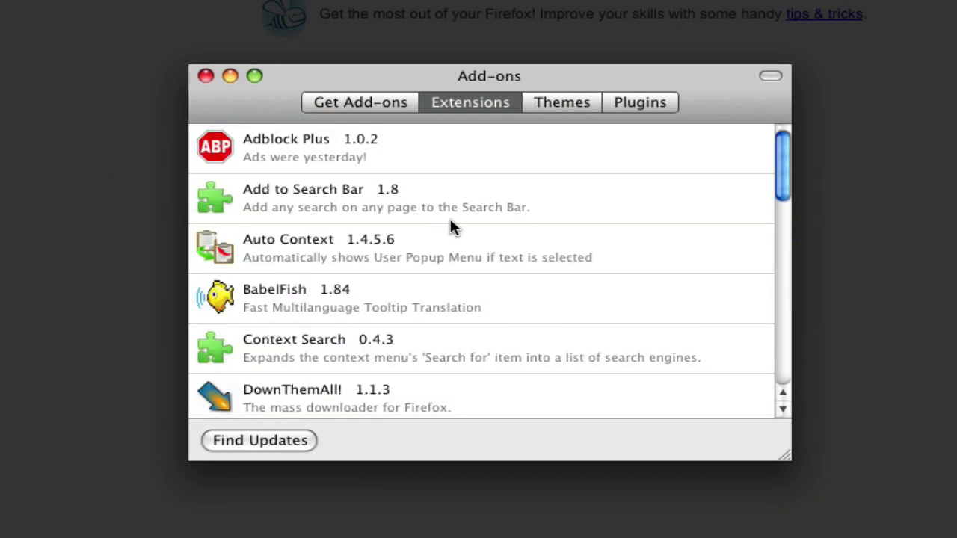
left_click(351, 201)
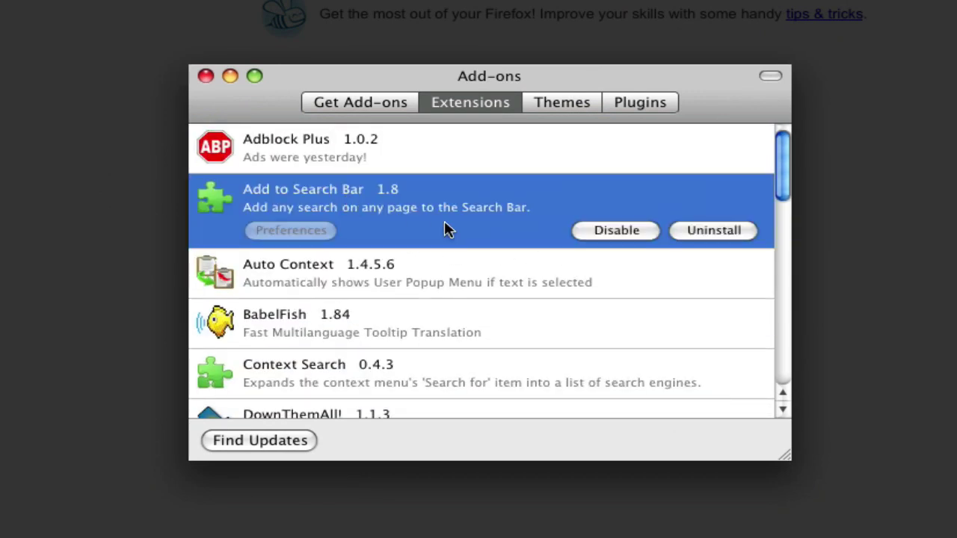
left_click(369, 281)
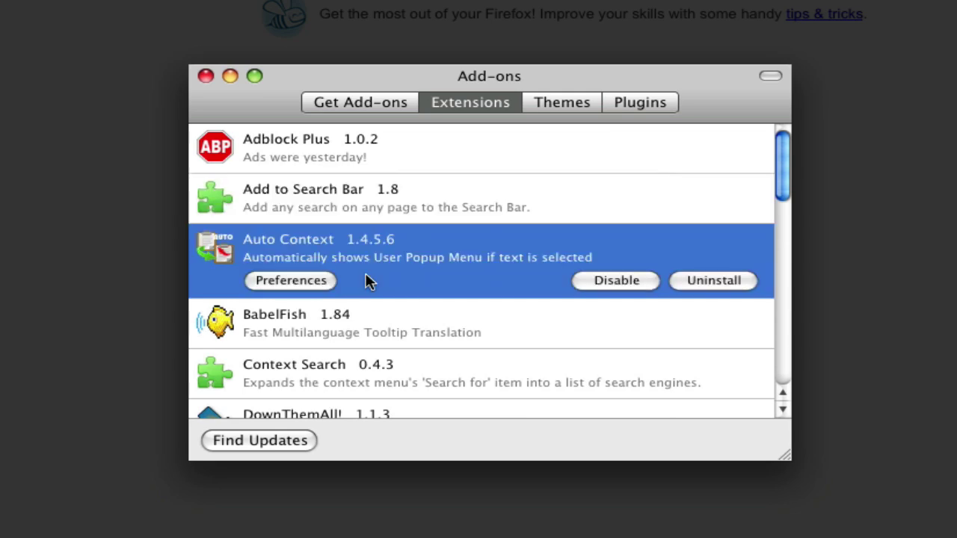
scroll(377, 287, "down", 3)
left_click(355, 294)
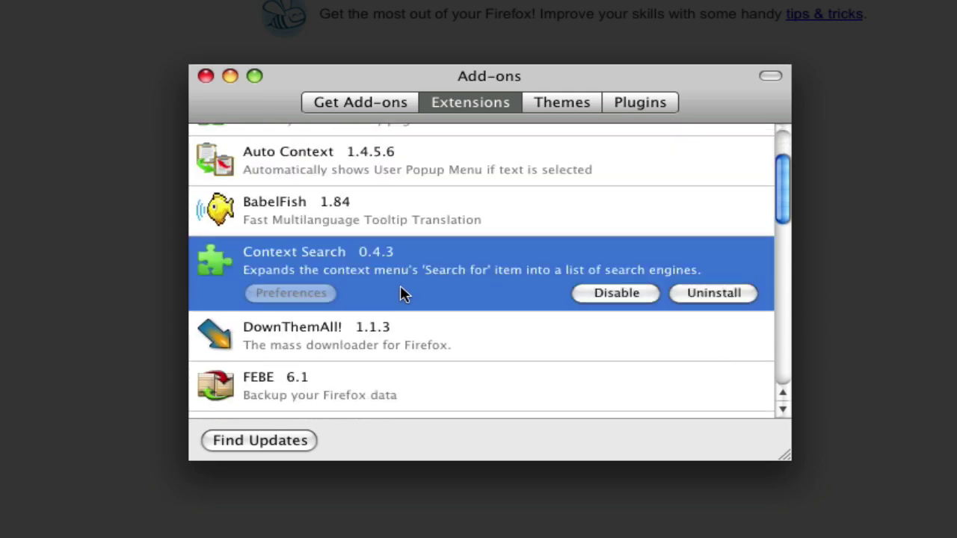
scroll(406, 292, "down", 5)
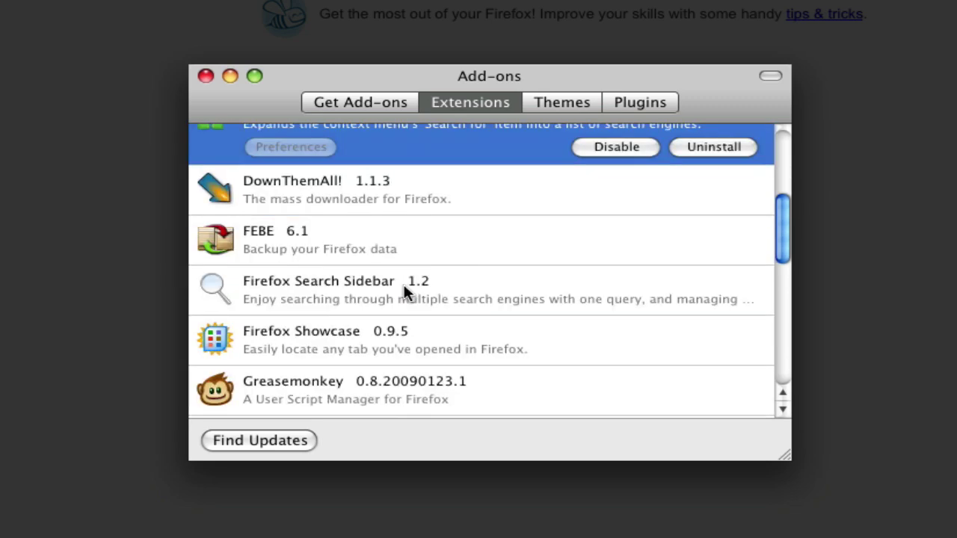
left_click(395, 292)
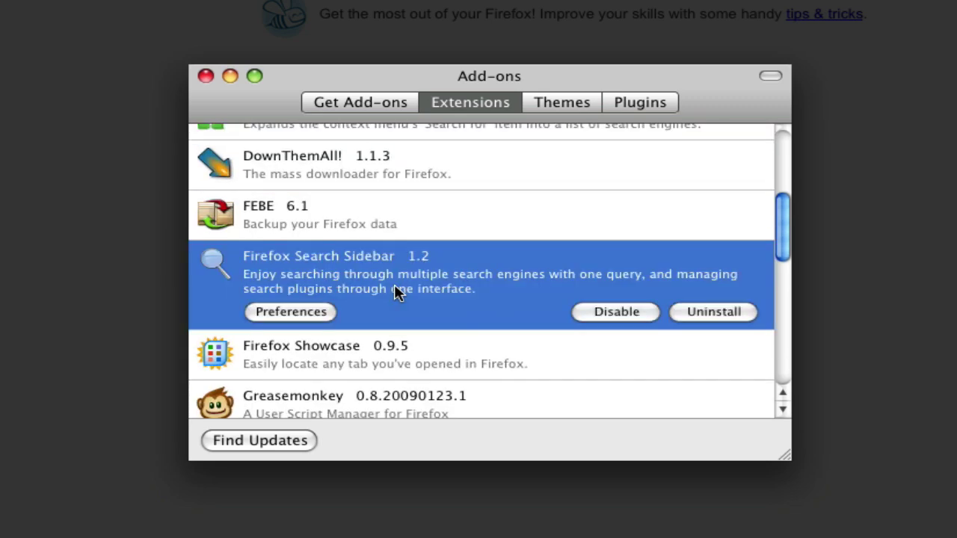
scroll(395, 293, "down", 3)
scroll(394, 293, "down", 2)
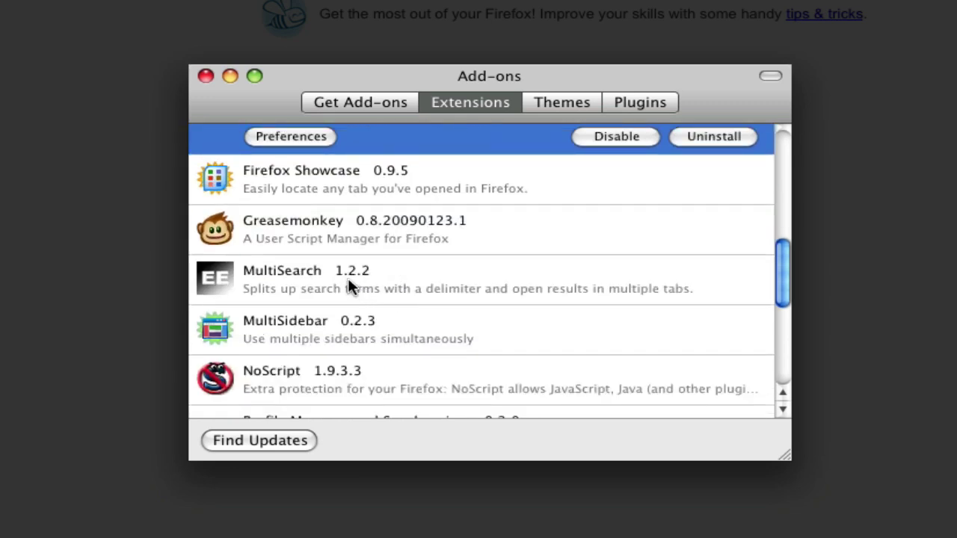
left_click(347, 277)
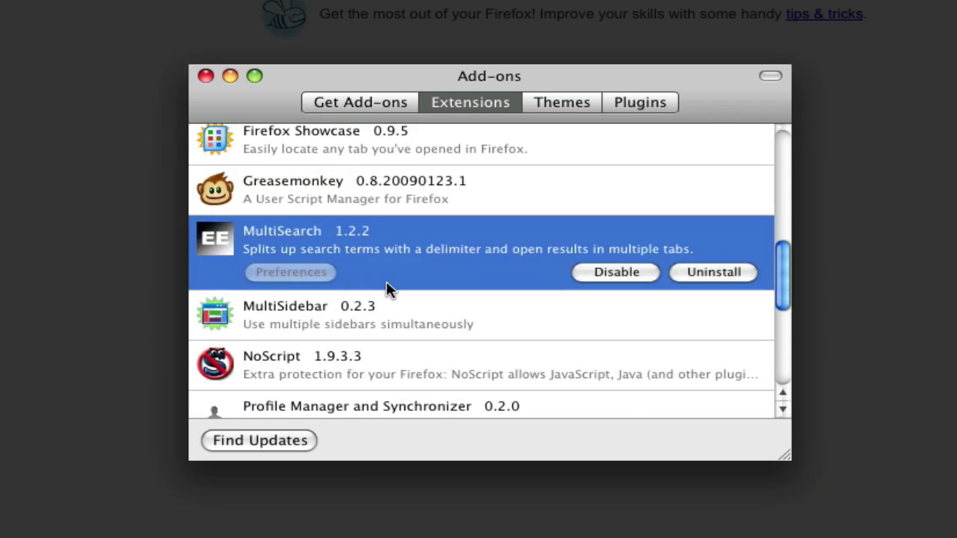
scroll(386, 287, "down", 5)
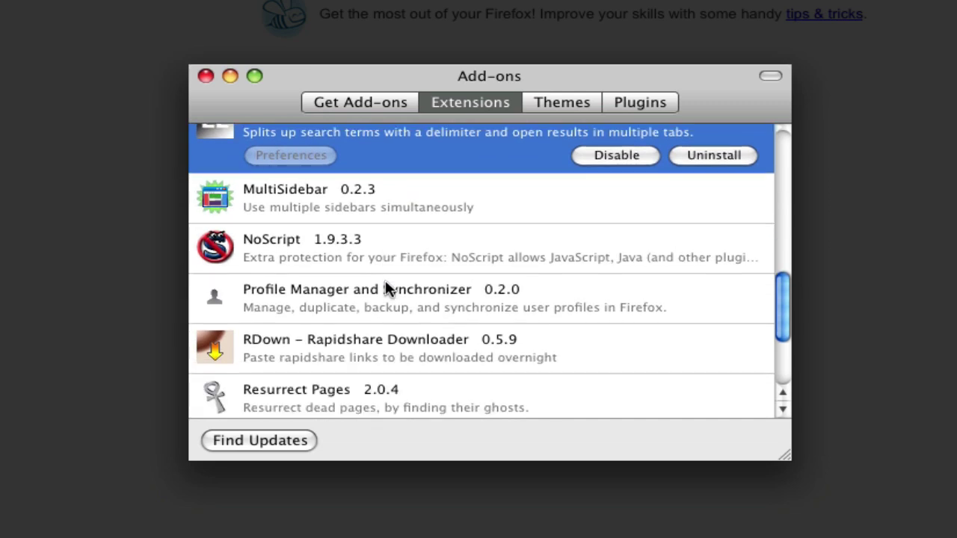
scroll(385, 283, "down", 5)
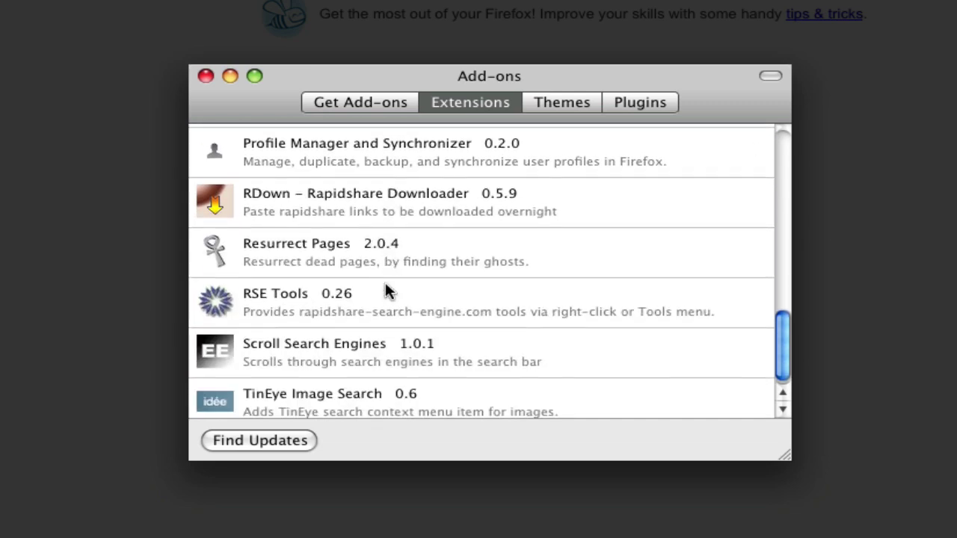
left_click(348, 335)
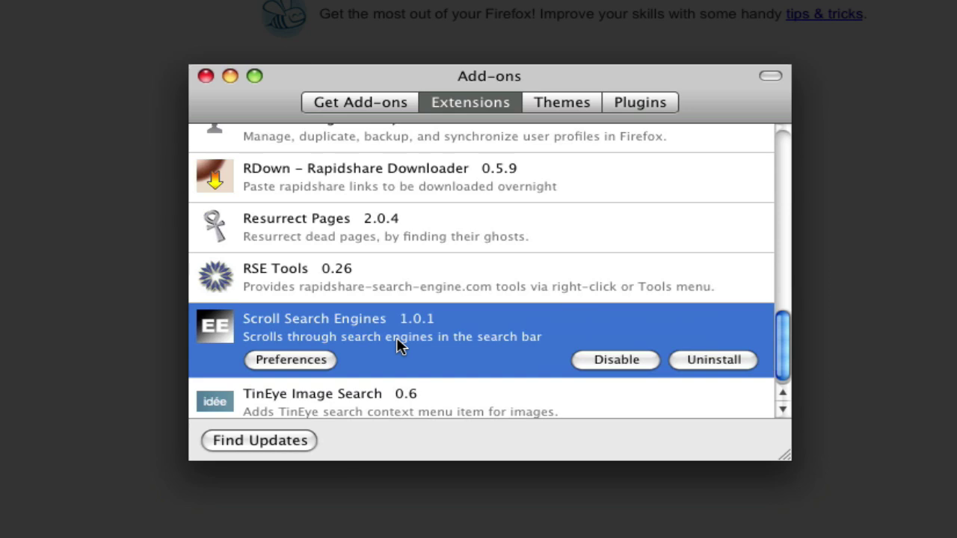
scroll(397, 340, "down", 1)
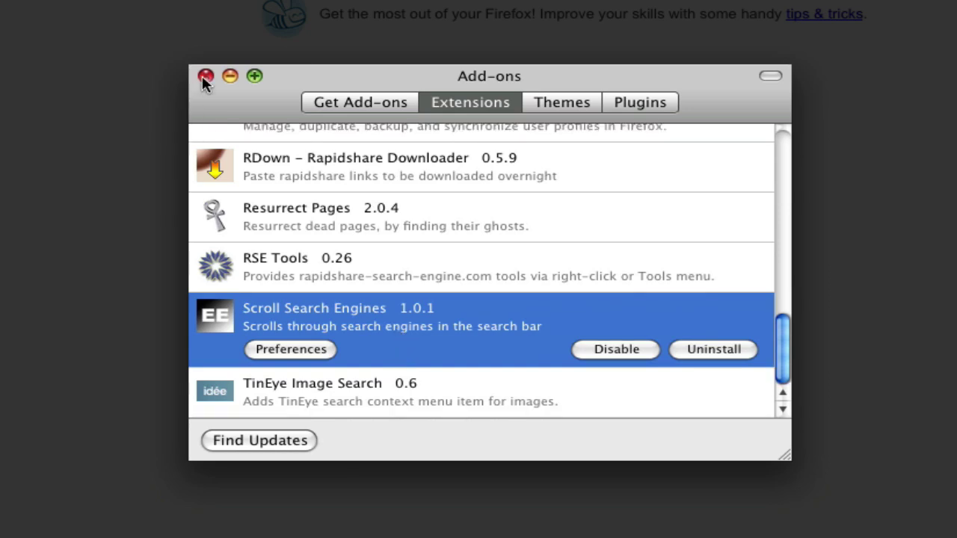
scroll(292, 182, "up", 10)
scroll(299, 177, "up", 3)
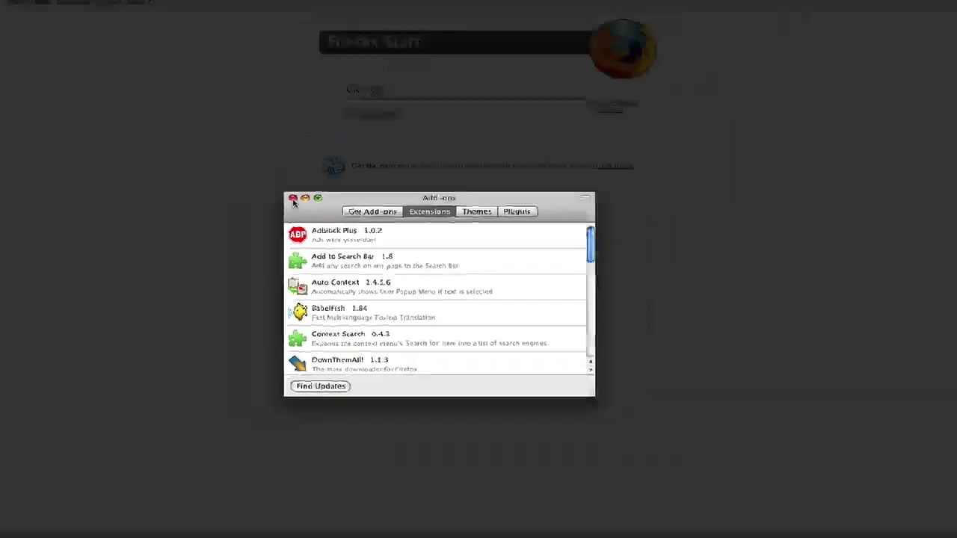
left_click(205, 76)
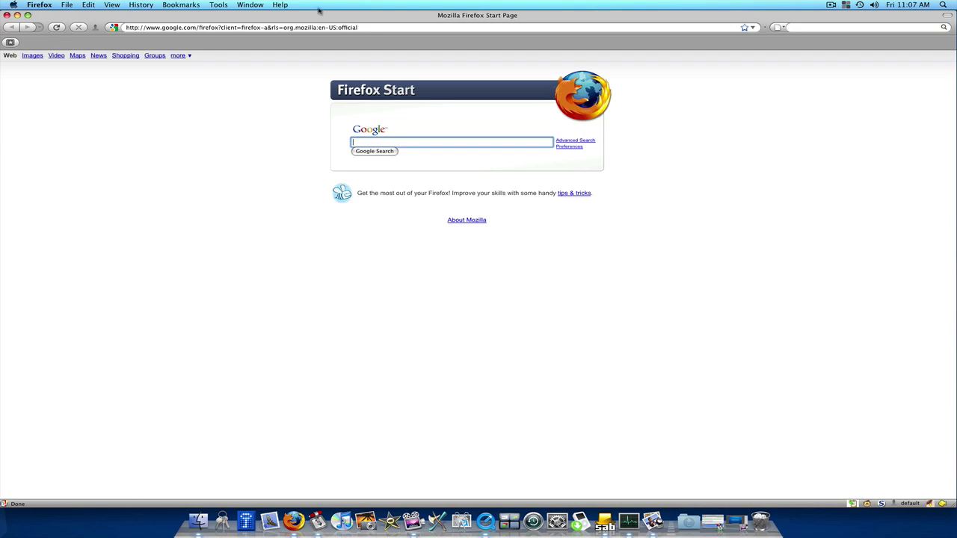
Load the What.CD home page and focus its Torrents search field.
left_click(306, 27)
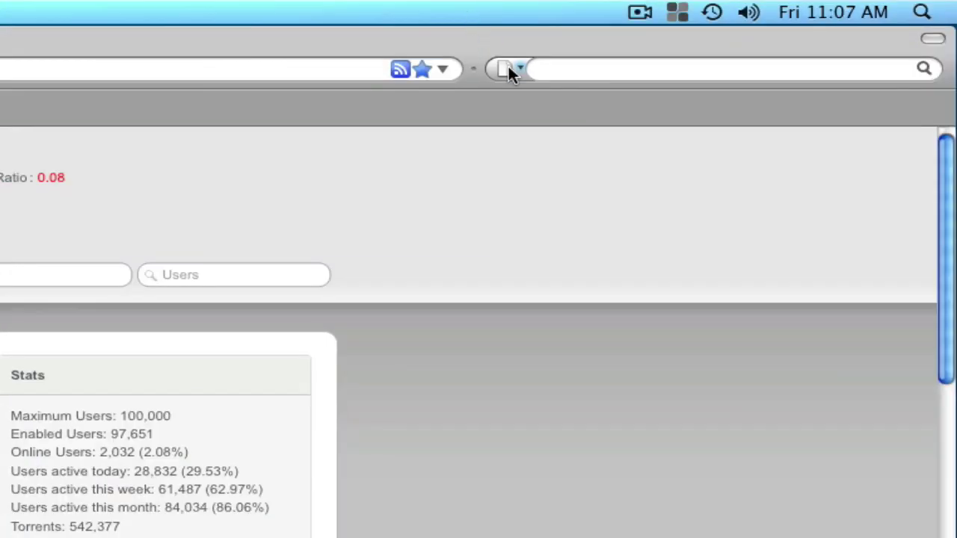
left_click(850, 76)
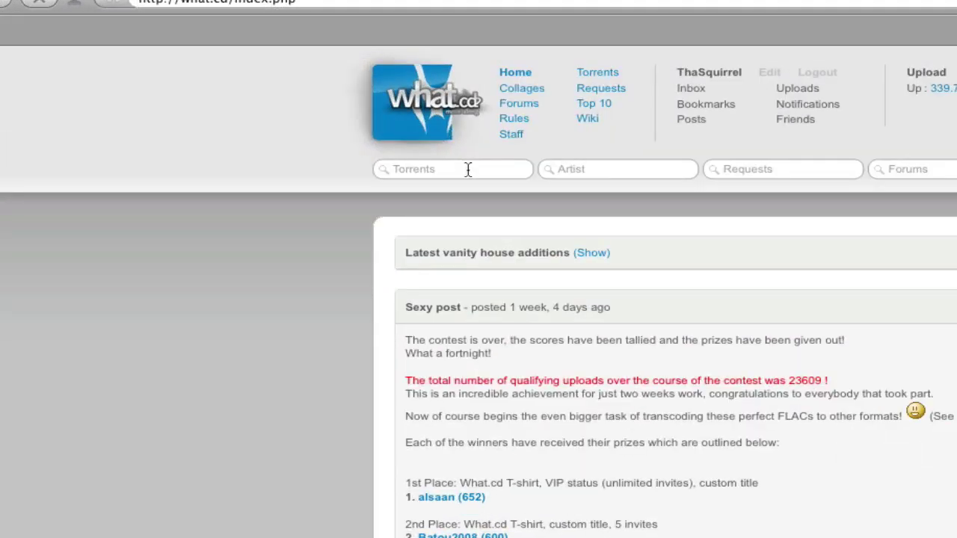
left_click(468, 170)
Add What.CD's Torrents search to the search bar, removing 'News :: ' so it's named What.CD.
right_click(468, 170)
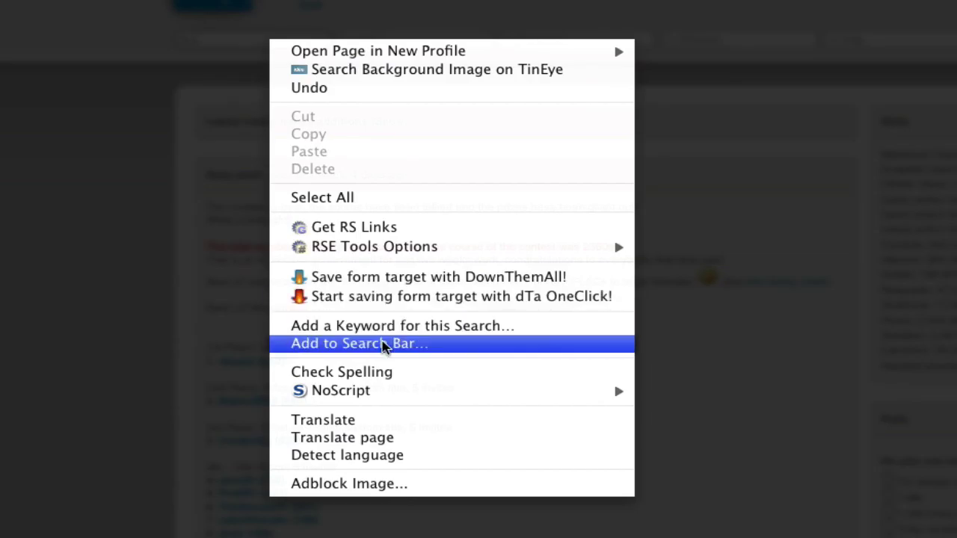
left_click(382, 343)
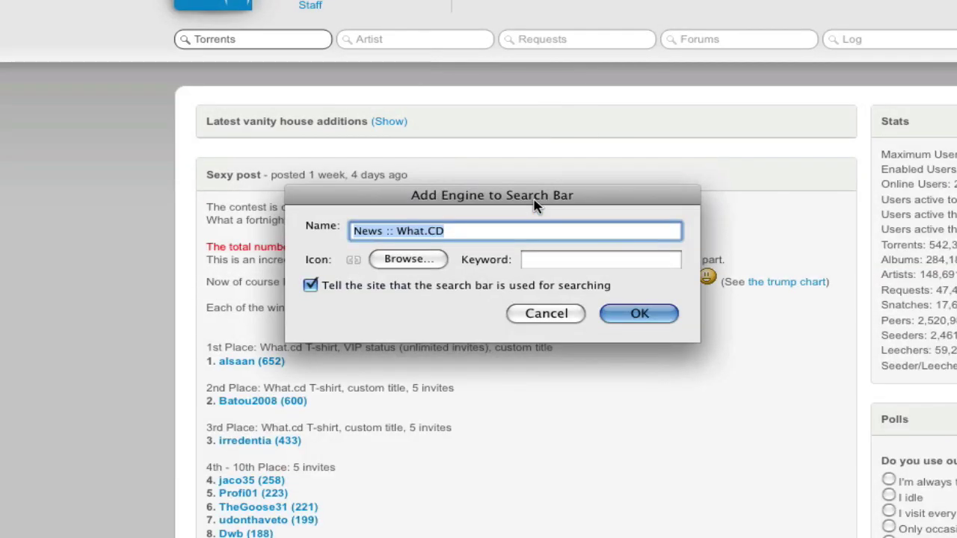
left_click(475, 237)
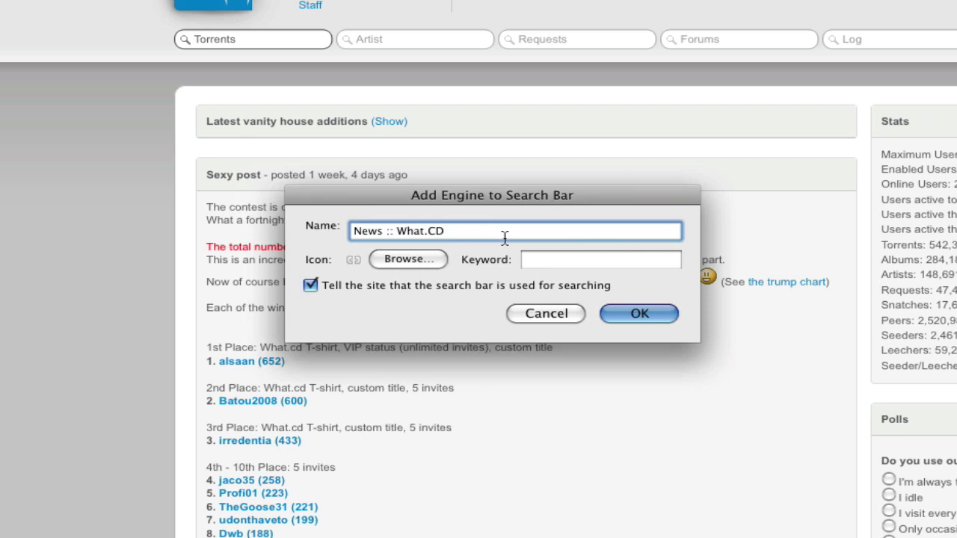
left_click(392, 232)
left_click_drag(393, 232, 339, 233)
key("BackSpace")
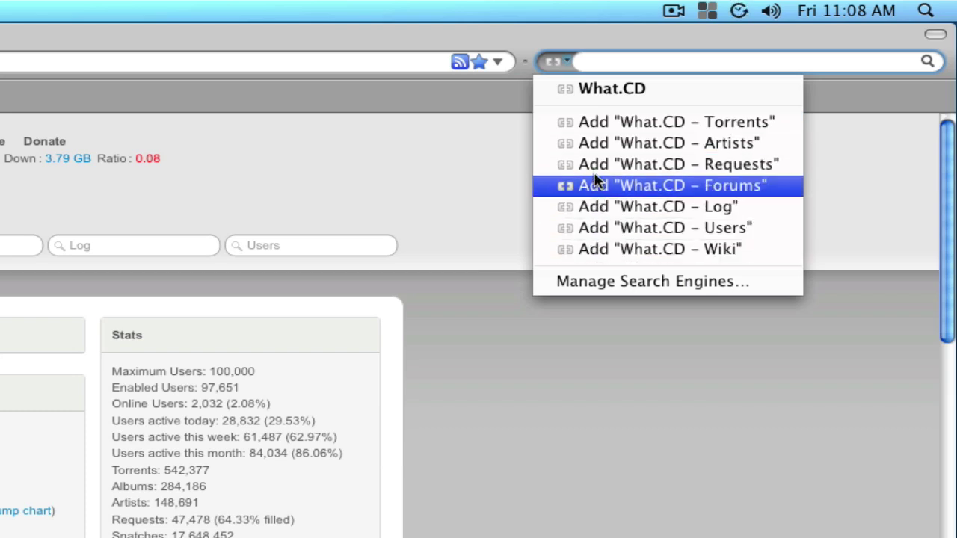
left_click(394, 153)
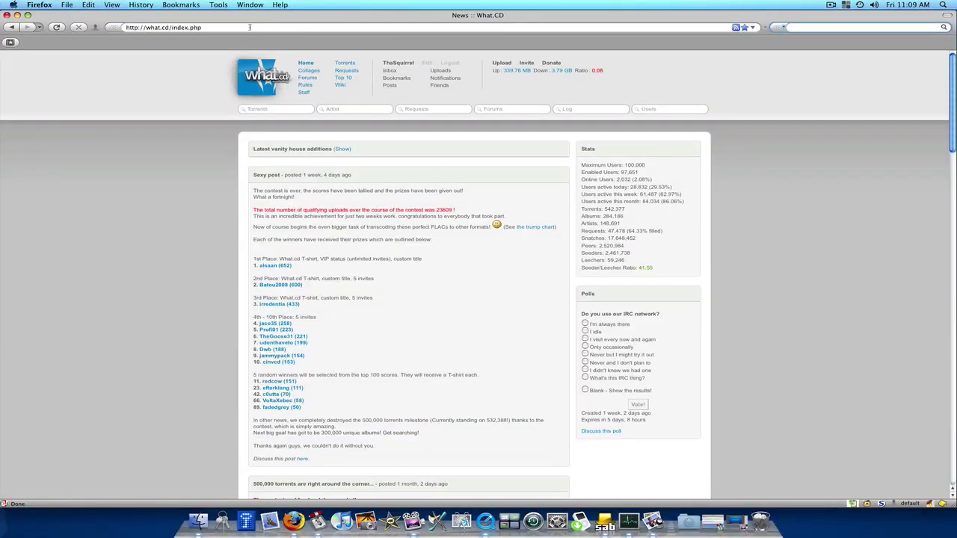
Go to newzbin.com and focus the site's search field.
left_click(249, 26)
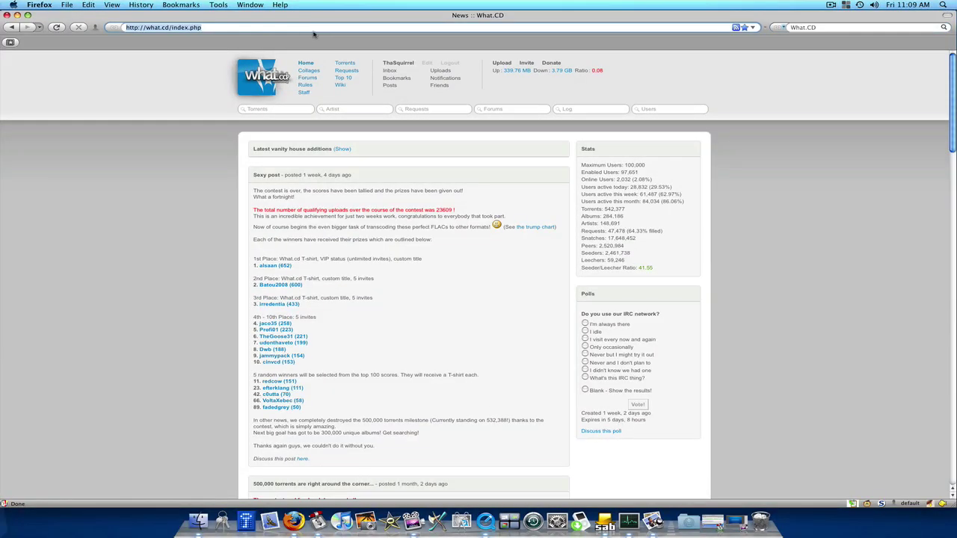
type("newzbin.com")
key("Return")
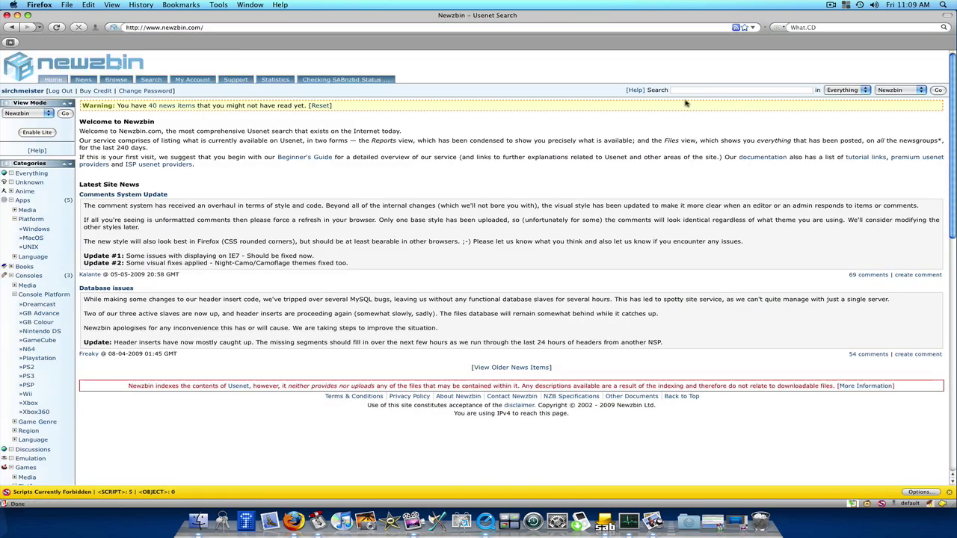
left_click(680, 91)
Add the Newzbin site search as a search-bar engine named Newzbin.
right_click(680, 90)
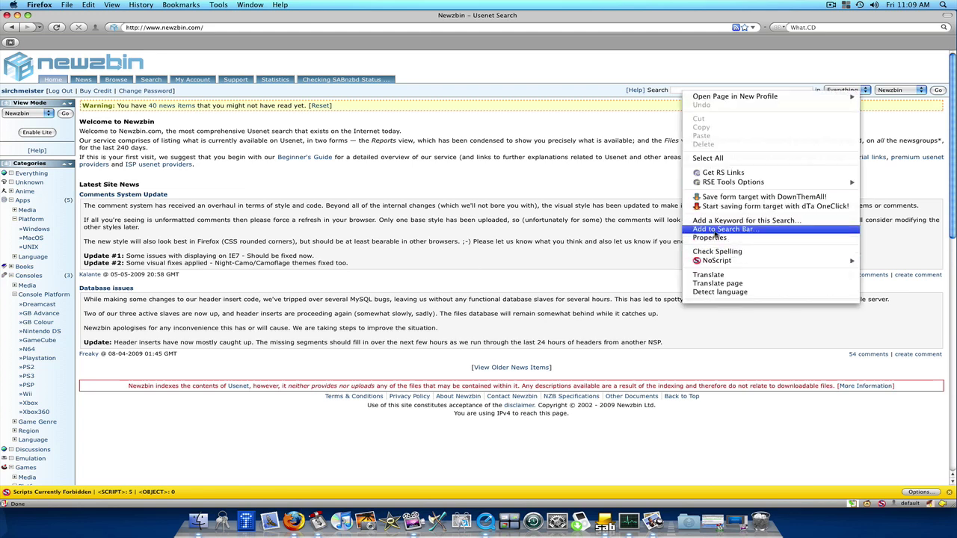
left_click(714, 229)
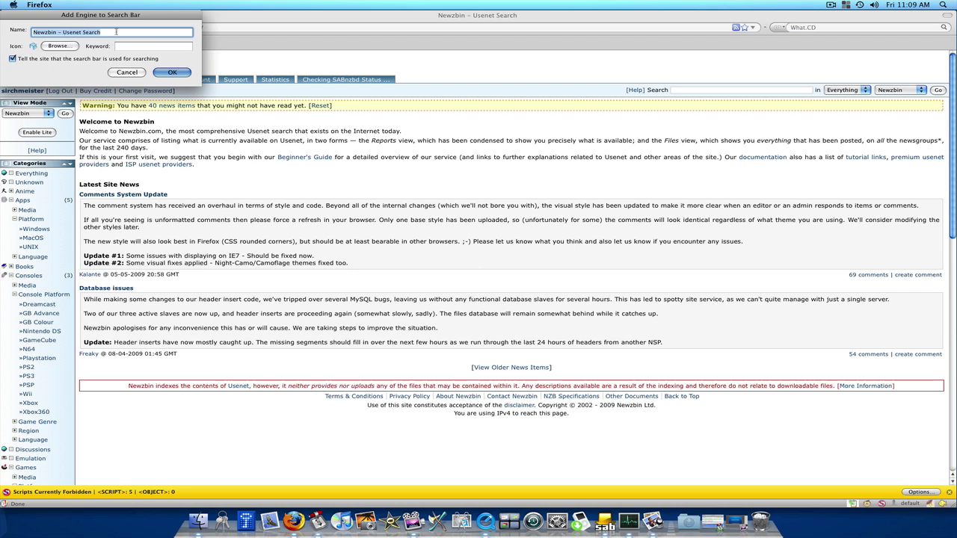
left_click_drag(117, 31, 49, 31)
key("BackSpace")
left_click(176, 75)
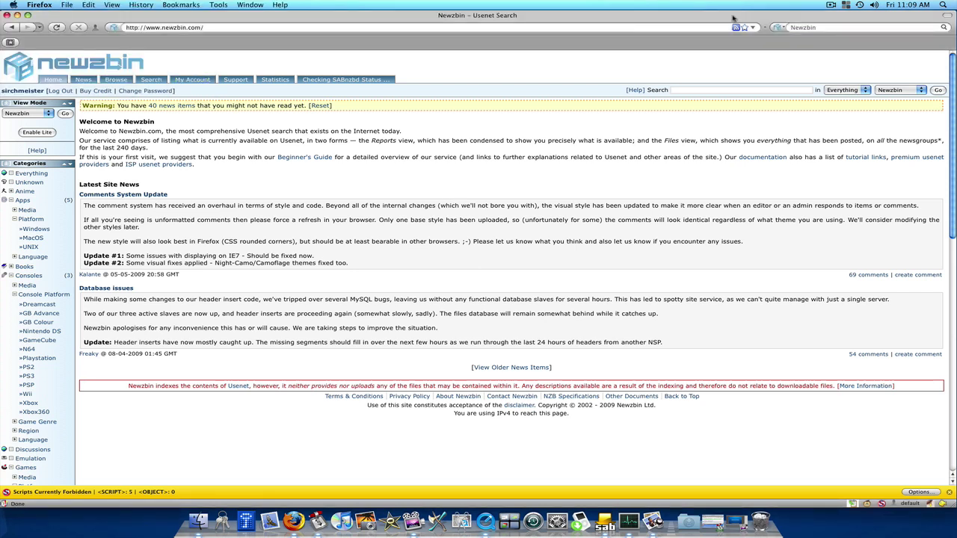
left_click(779, 28)
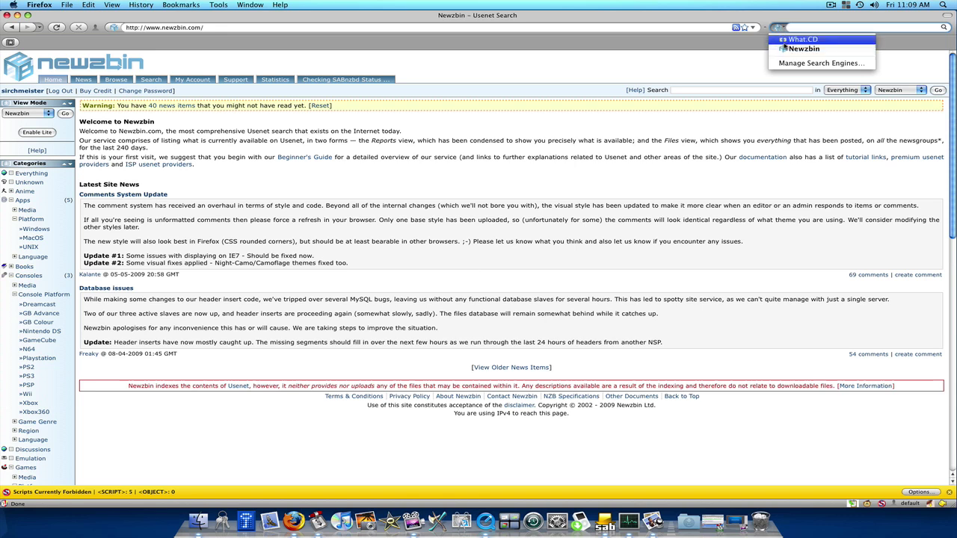
left_click(738, 66)
left_click(509, 29)
key("super+a")
type("www.google.com")
key("Return")
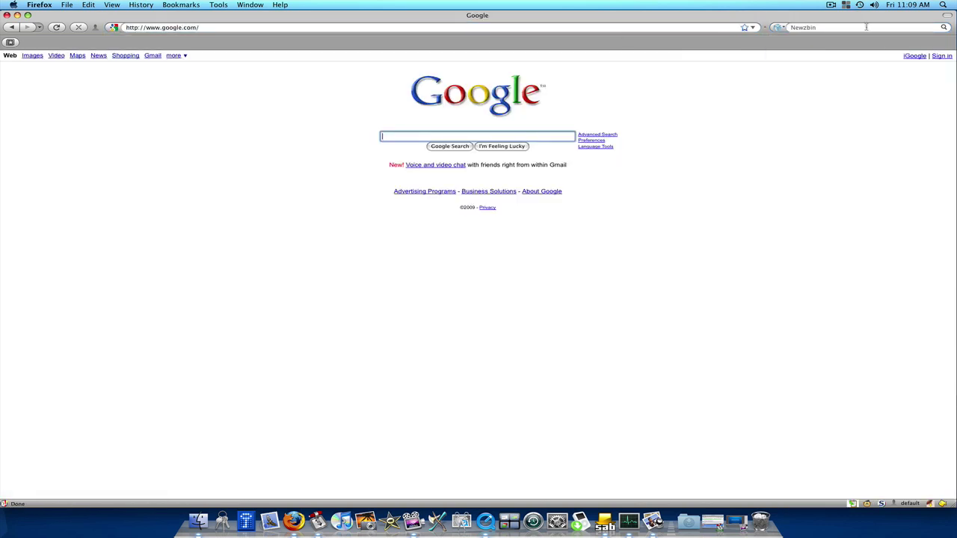
left_click(822, 27)
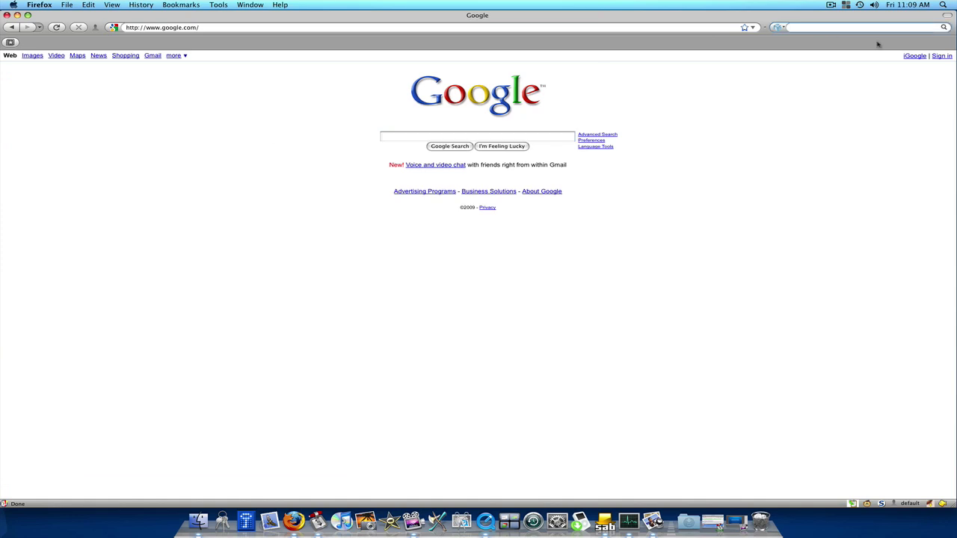
type("Test")
key("Return")
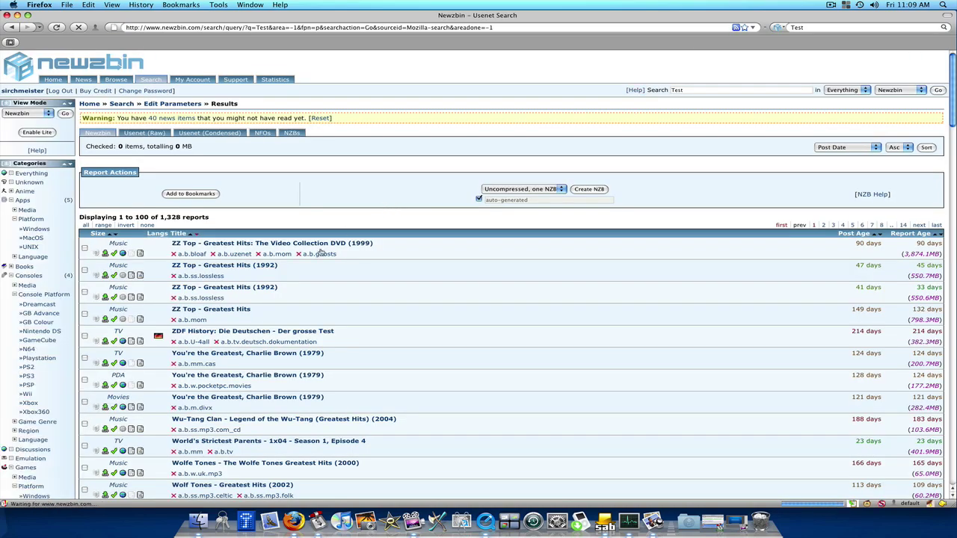
scroll(474, 187, "down", 10)
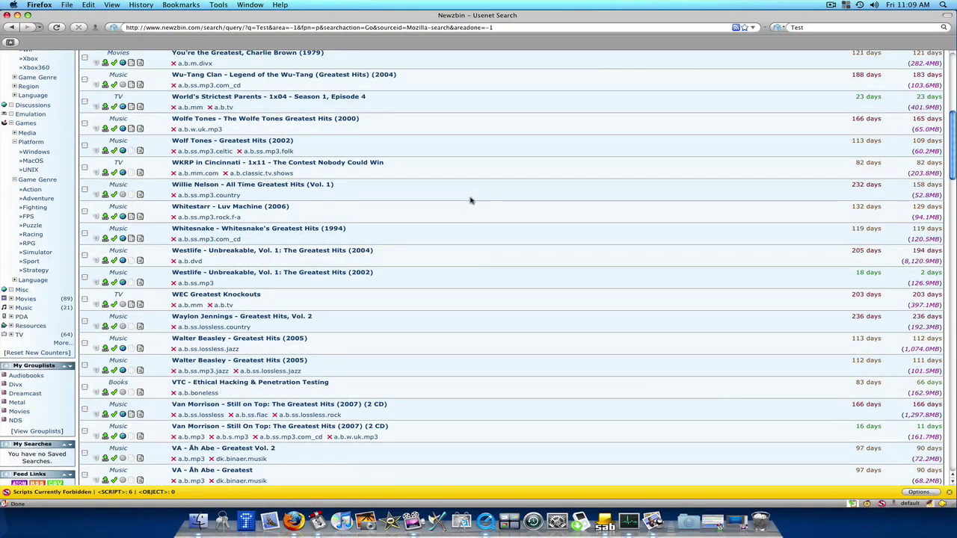
scroll(471, 205, "down", 5)
scroll(471, 213, "up", 10)
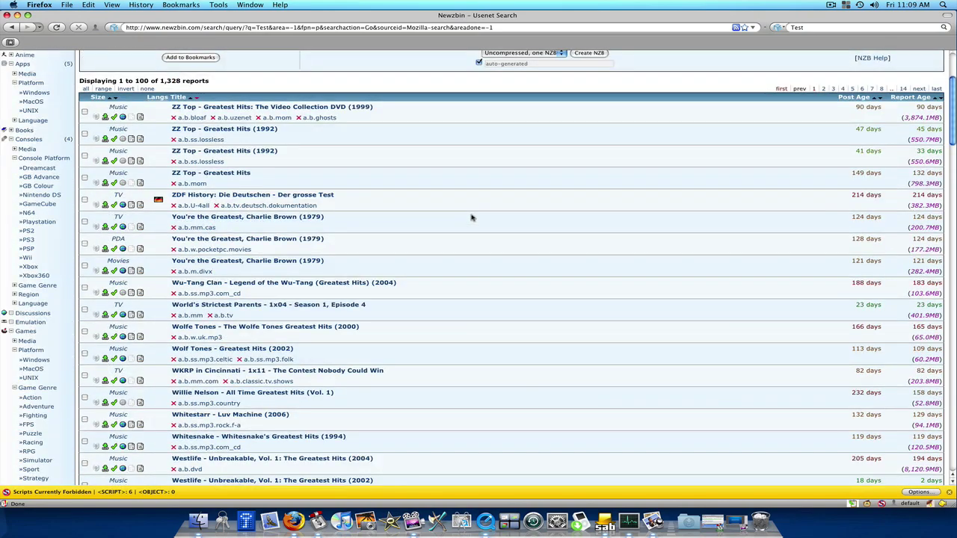
scroll(471, 215, "up", 5)
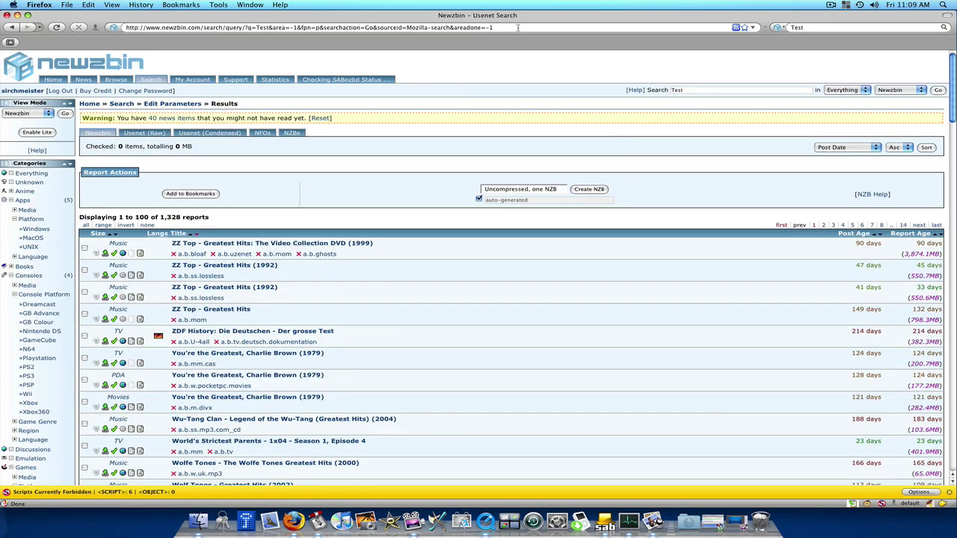
left_click(513, 27)
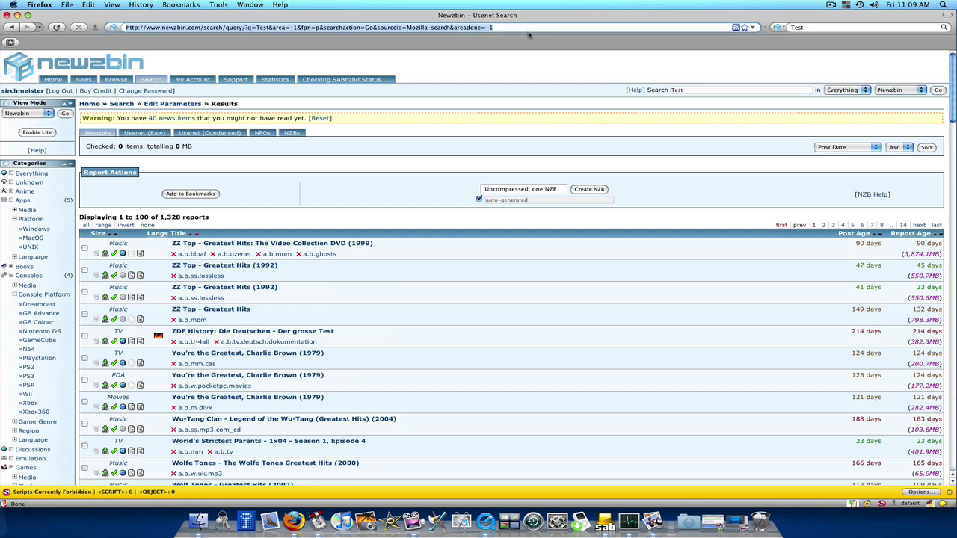
type("google.com")
key("Return")
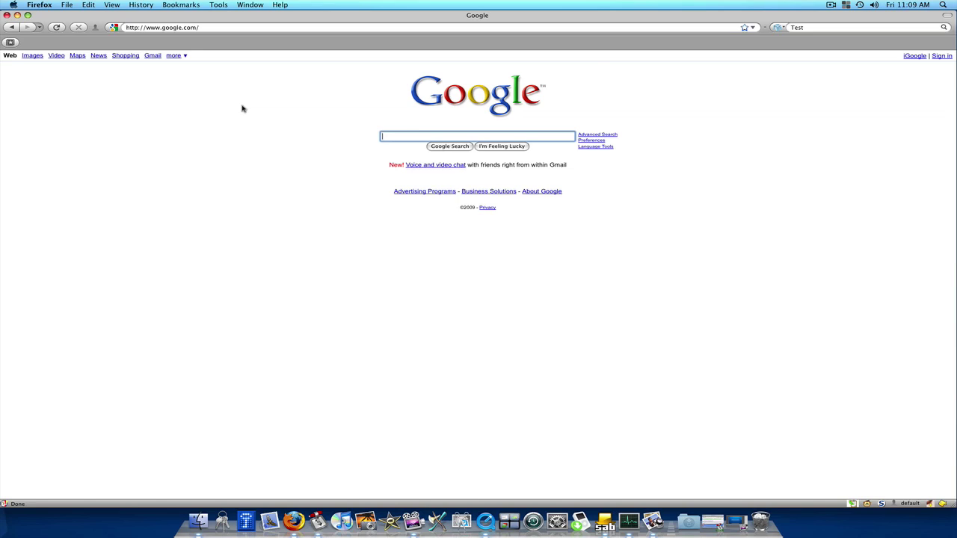
Open the Search Sidebar and tick both What.CD and Newzbin for multi-engine searching.
left_click(111, 4)
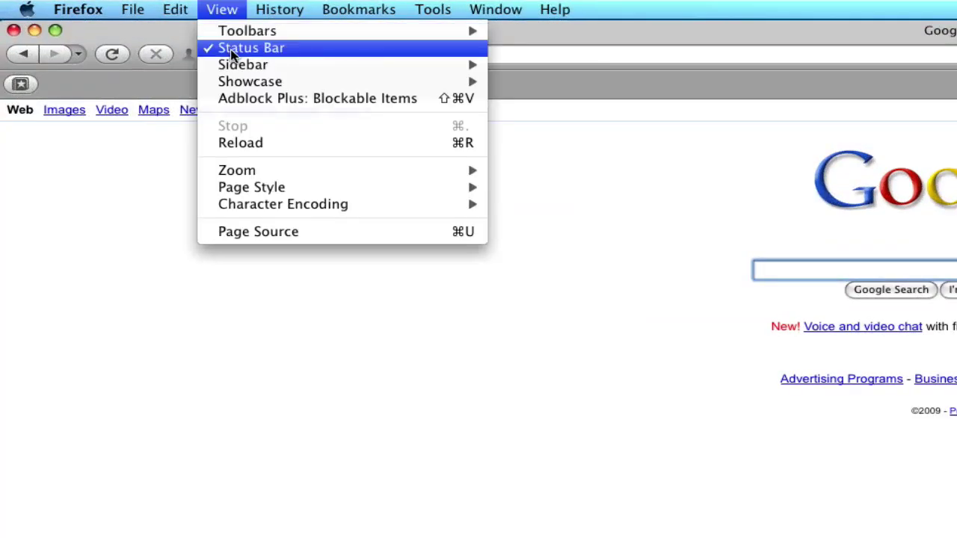
mouse_move(469, 65)
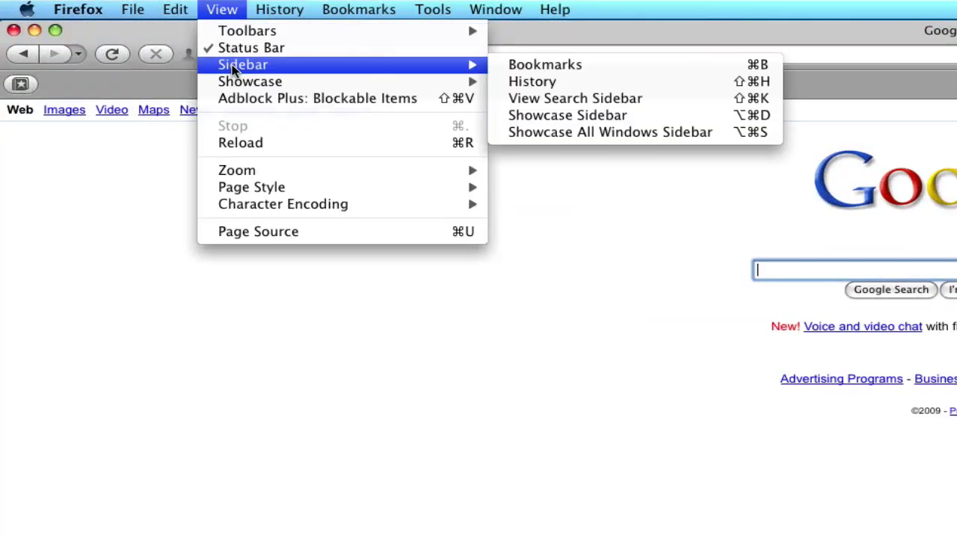
left_click(525, 98)
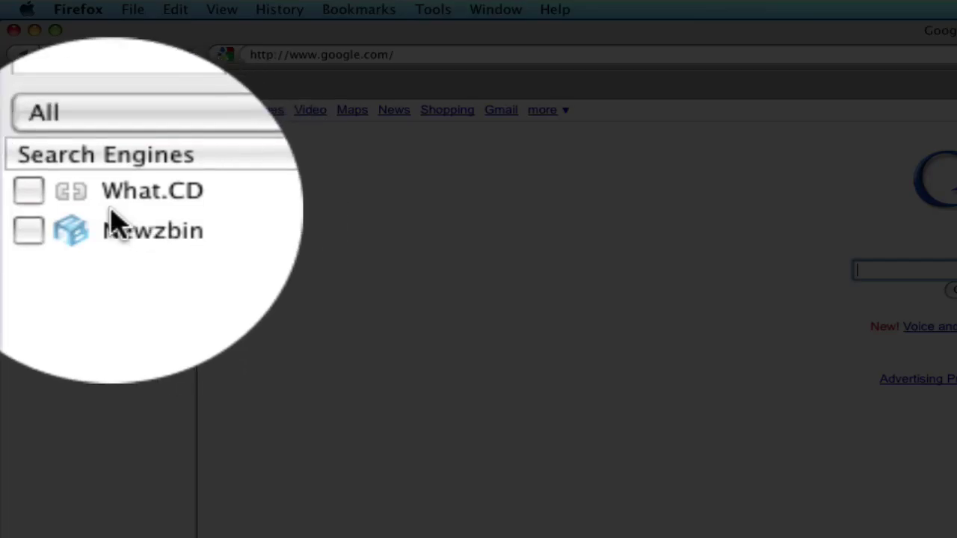
left_click(49, 221)
left_click(128, 206)
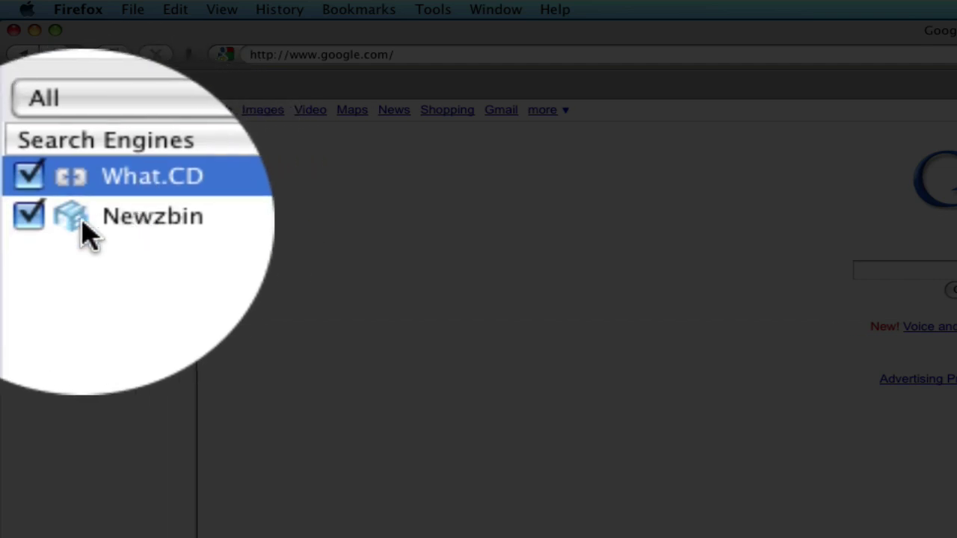
left_click(12, 219)
left_click(13, 202)
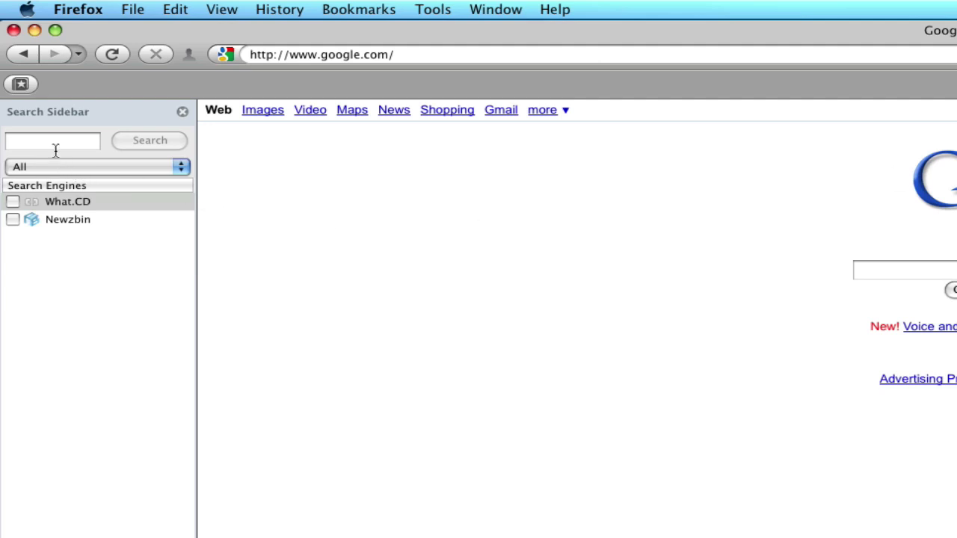
left_click(12, 202)
left_click(13, 219)
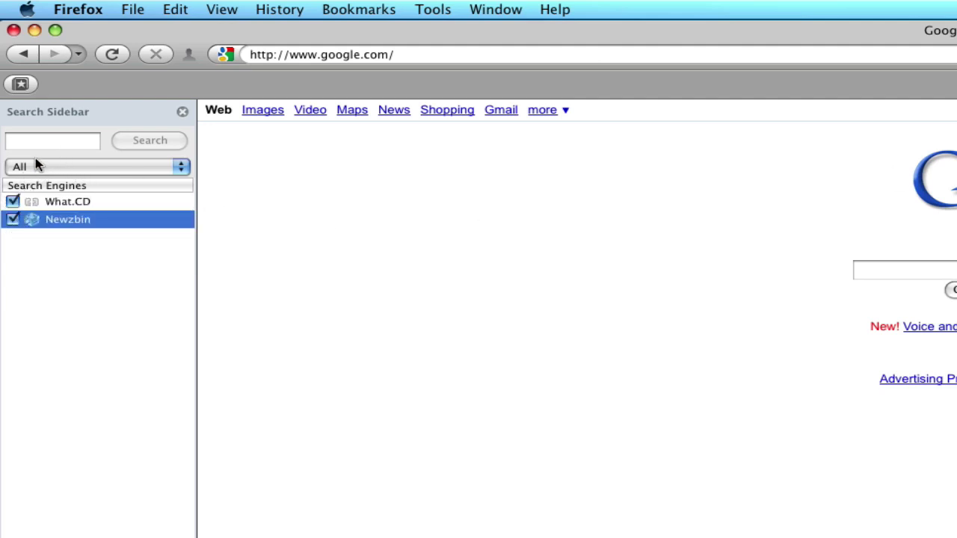
Search both engines for Test, review each result tab, then keep only What.CD ticked.
left_click(79, 141)
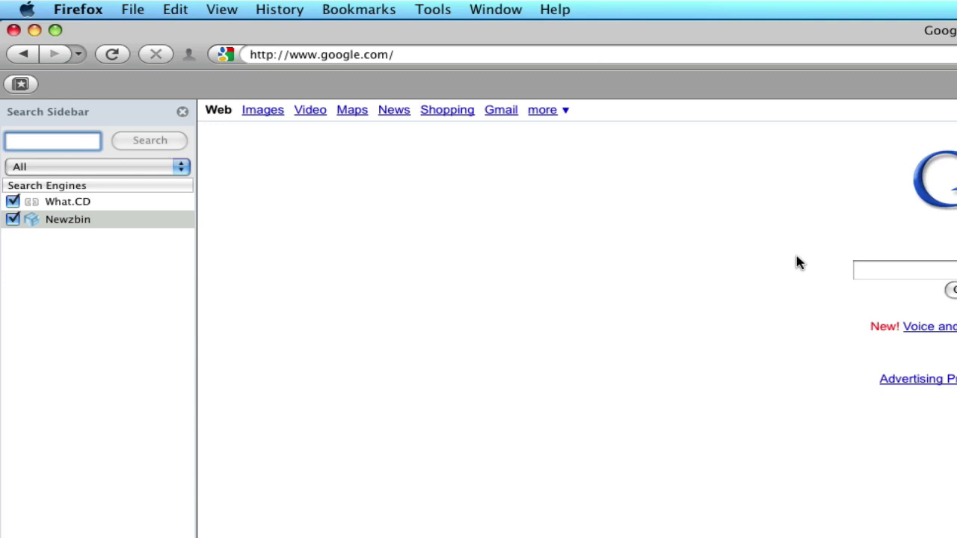
type("Test")
key("Return")
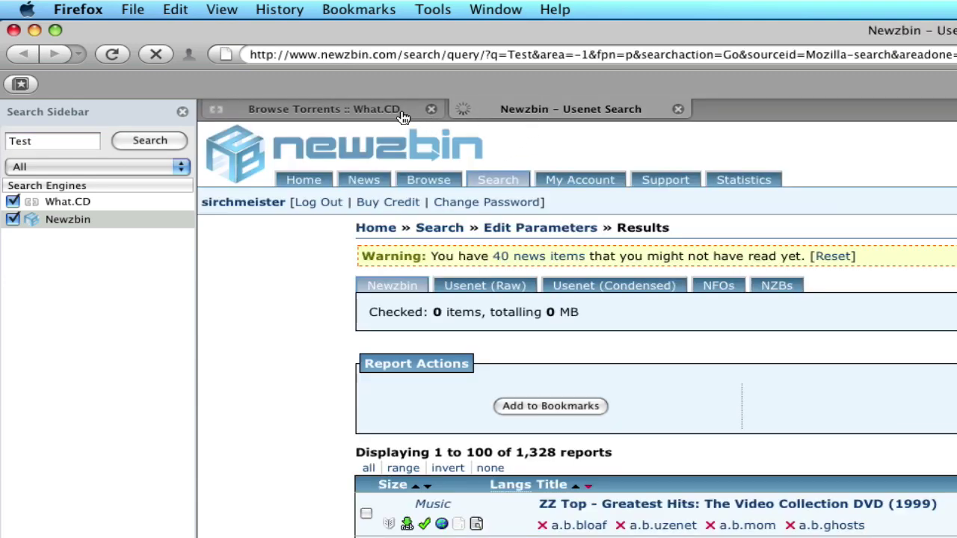
left_click(398, 114)
scroll(195, 208, "down", 15)
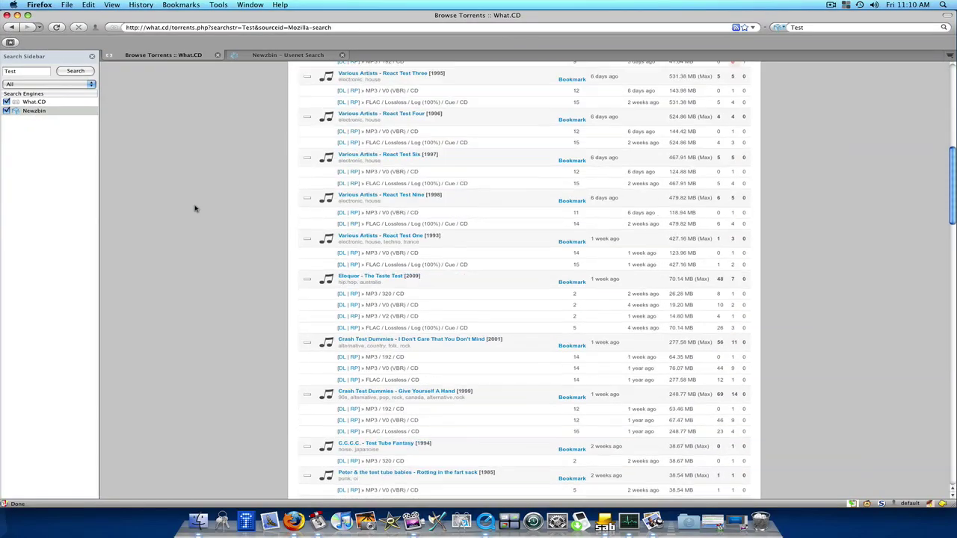
scroll(195, 208, "up", 15)
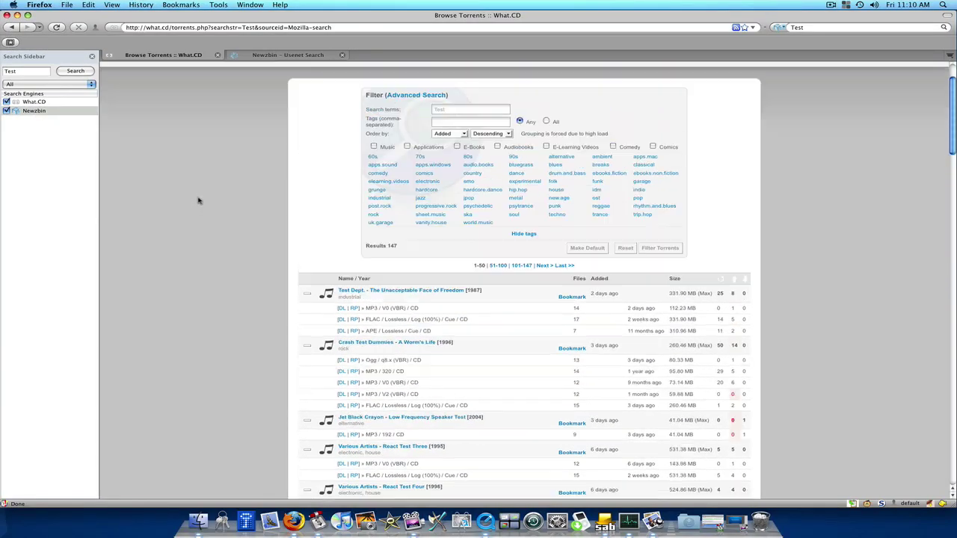
left_click(269, 55)
scroll(422, 303, "down", 10)
scroll(423, 303, "up", 5)
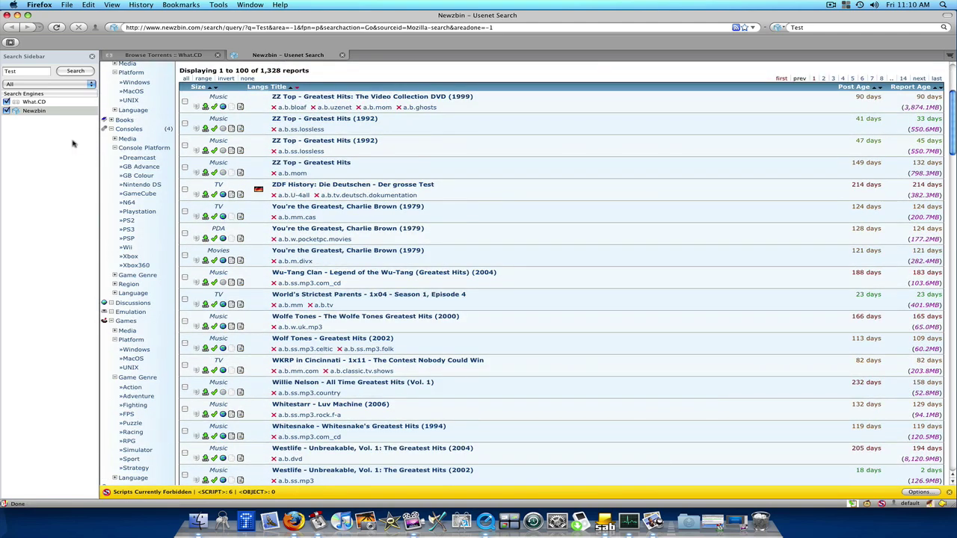
left_click(6, 111)
left_click(9, 103)
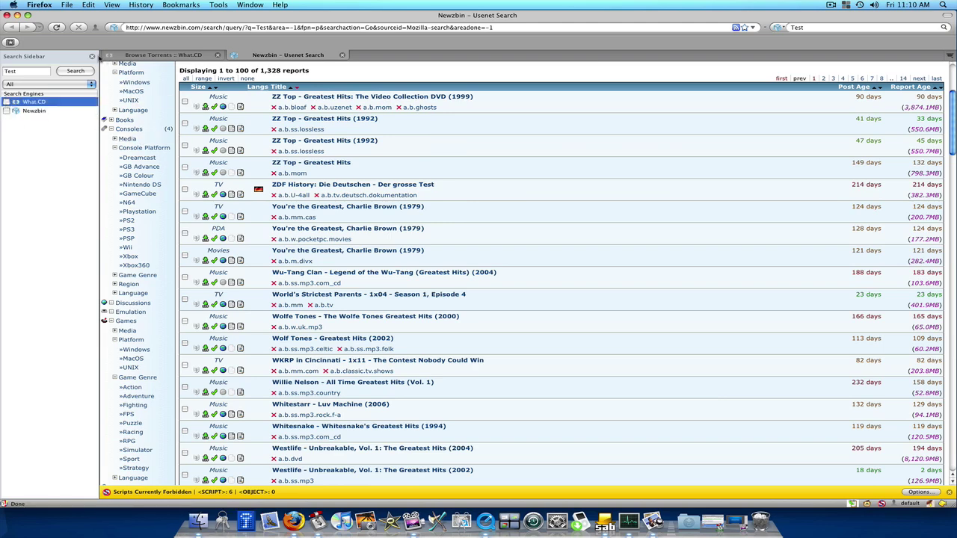
Close the Search Sidebar and rerun the Newzbin search as Test1.
left_click(92, 56)
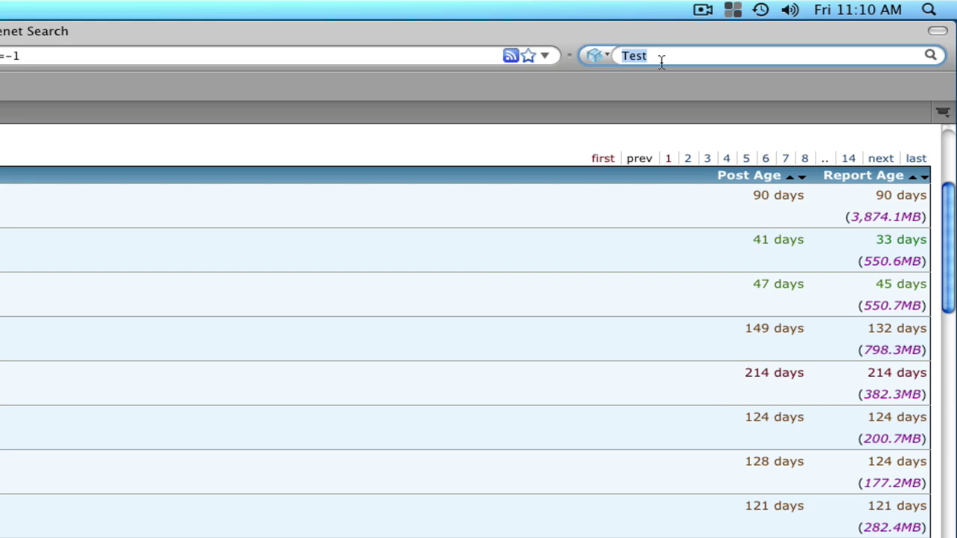
key("BackSpace")
scroll(237, 463, "up", 5)
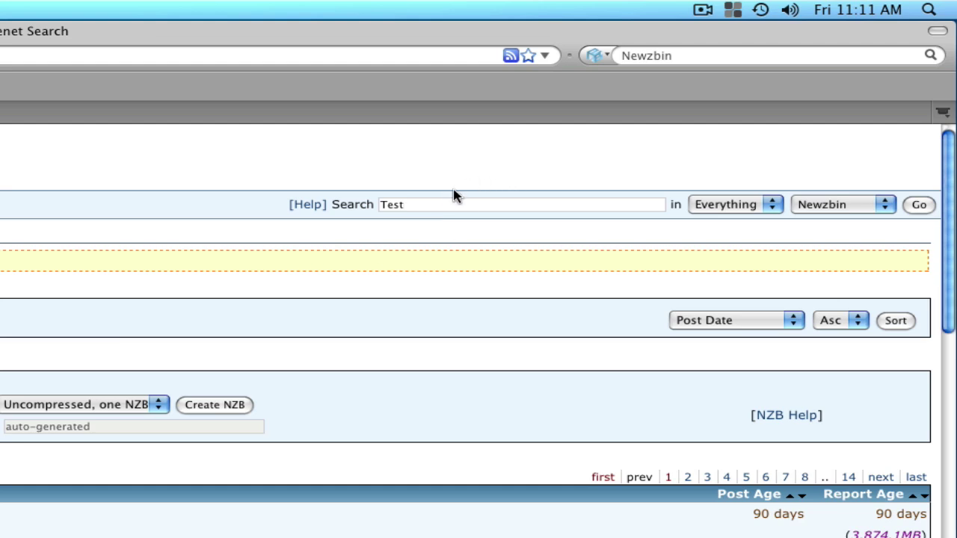
type("1")
key("Return")
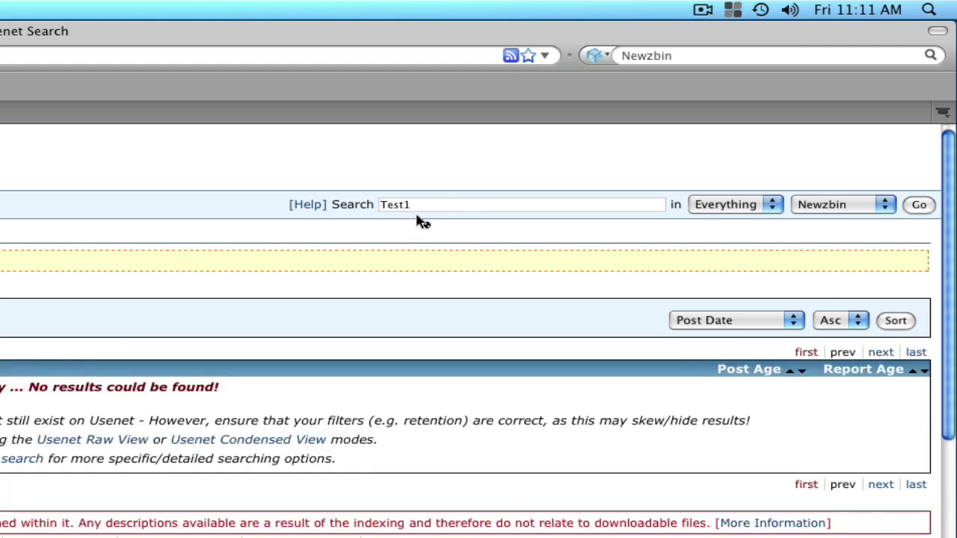
Search Newzbin for Test,Test1,Test2,Test3 at once and view each result tab.
left_click(682, 59)
type("Test,Test1,T")
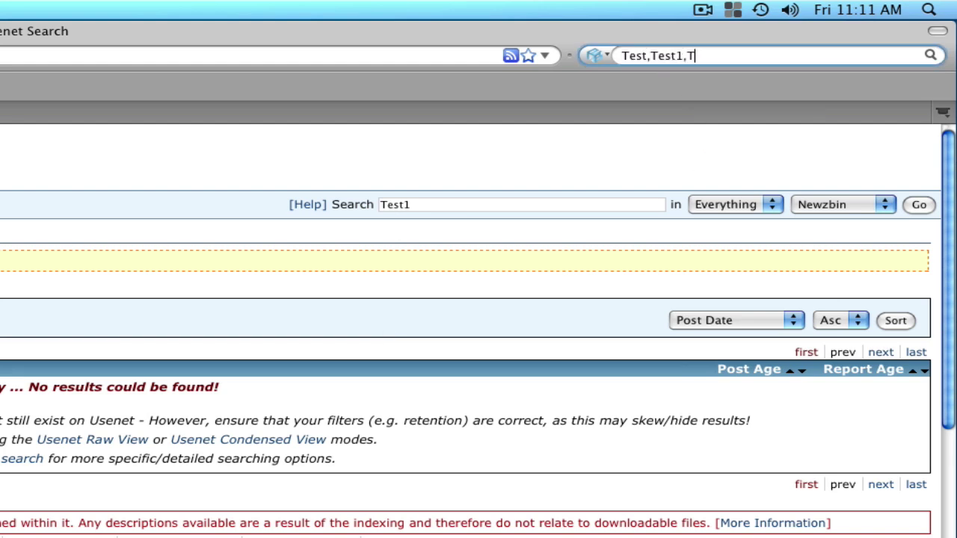
type("est2,Test3")
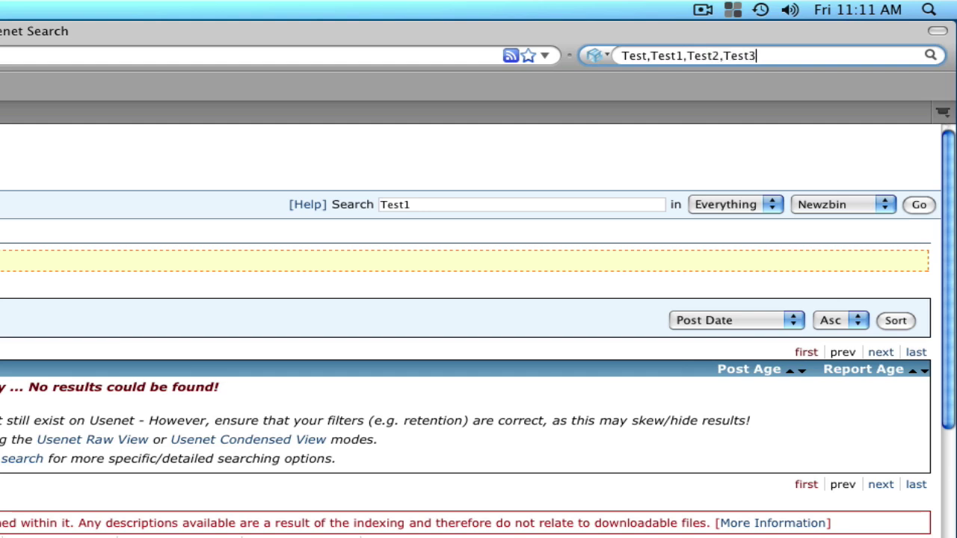
key("Return")
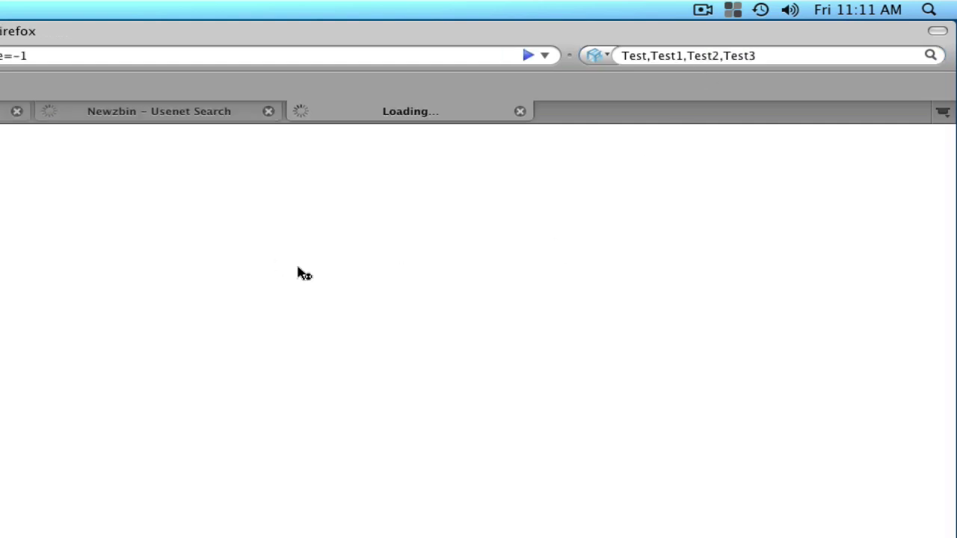
left_click(268, 87)
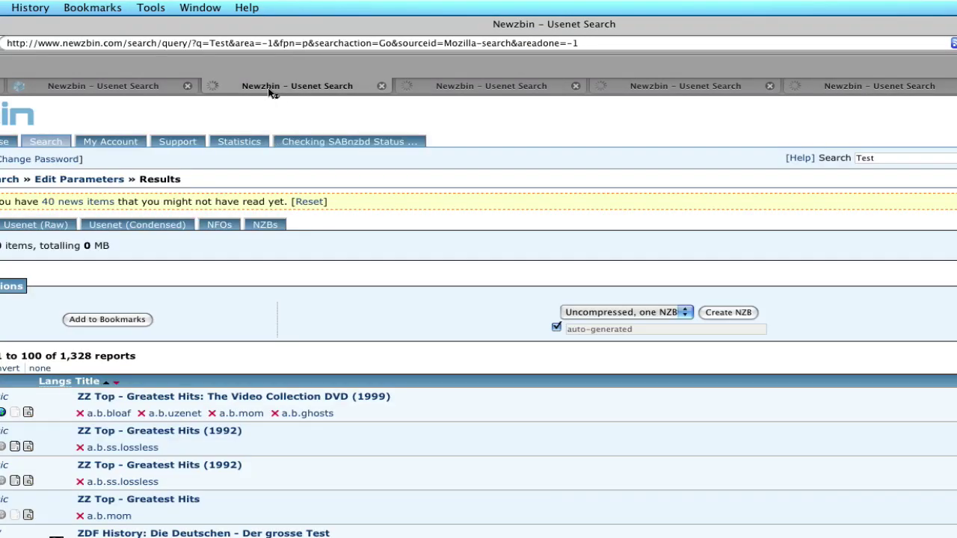
left_click(486, 87)
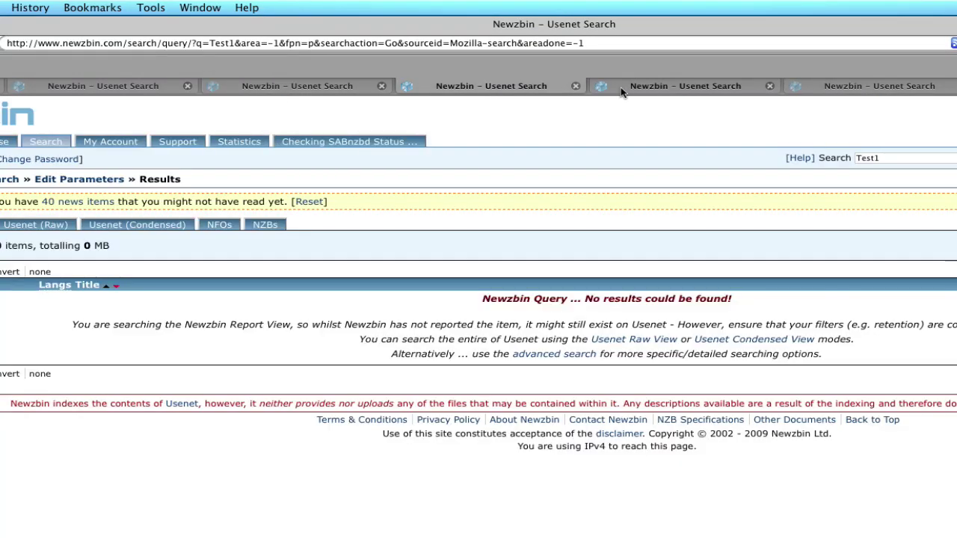
left_click(626, 86)
left_click(815, 88)
Flip between the Test1, Test2 and Test3 results, then close the Test3, Test2 and Test tabs.
left_click(685, 86)
left_click(485, 85)
left_click(723, 85)
left_click(849, 83)
left_click(623, 83)
left_click(548, 83)
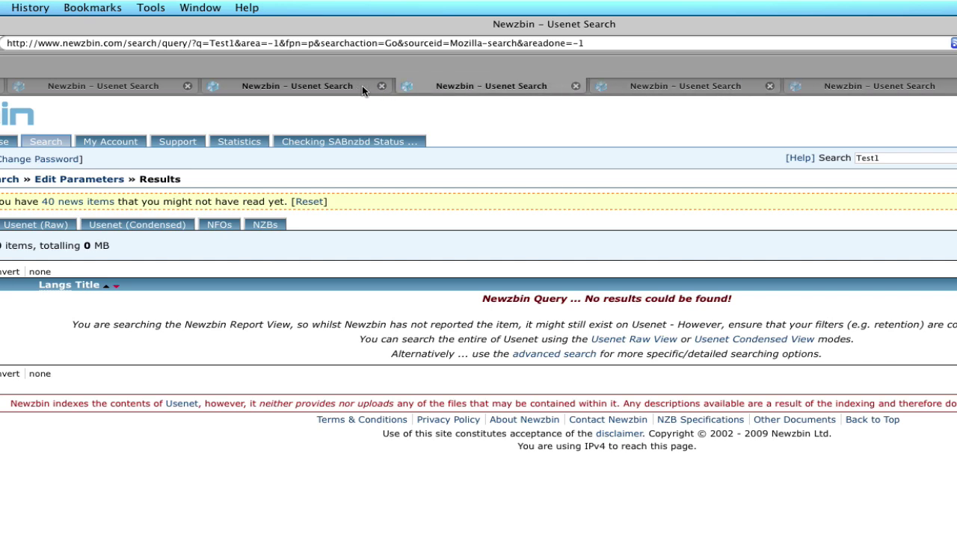
left_click(659, 89)
left_click(846, 88)
left_click(479, 89)
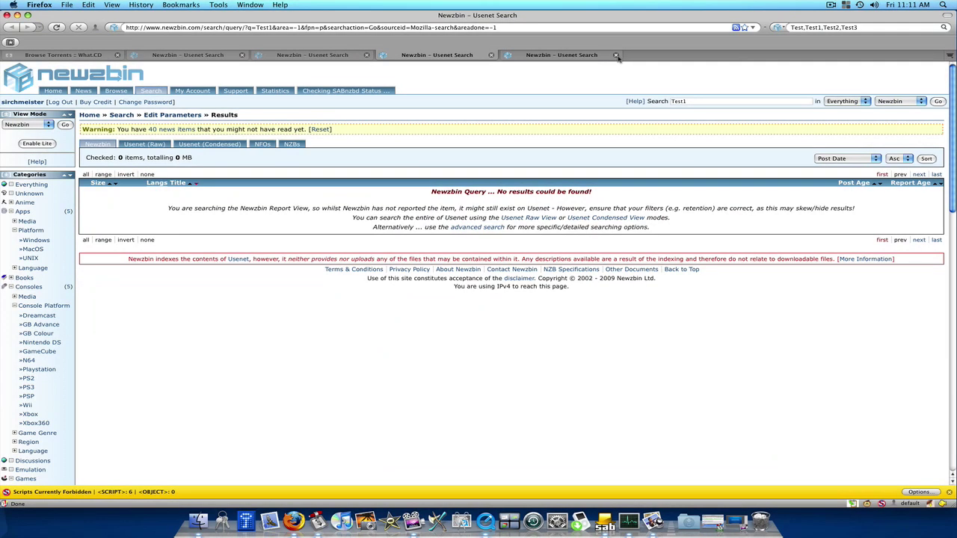
left_click(769, 86)
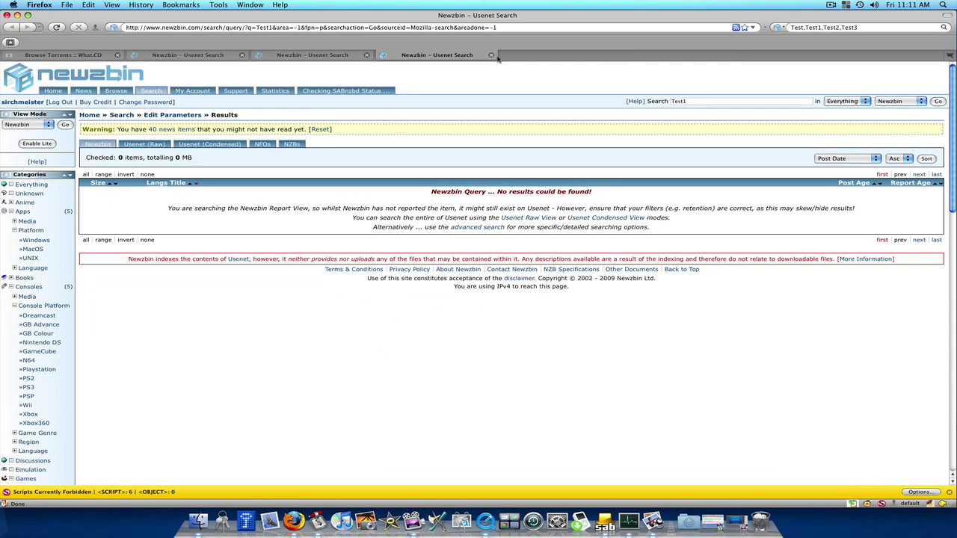
left_click(491, 55)
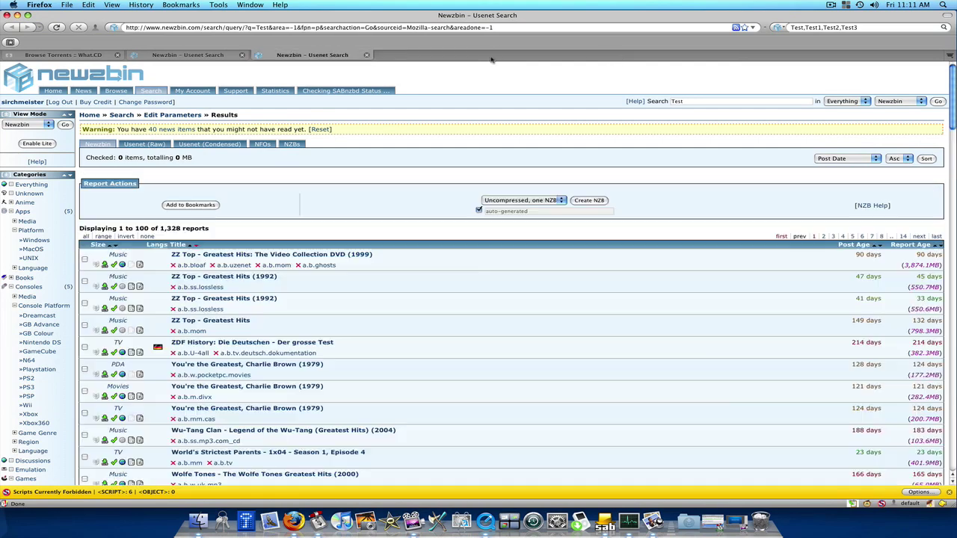
left_click(367, 56)
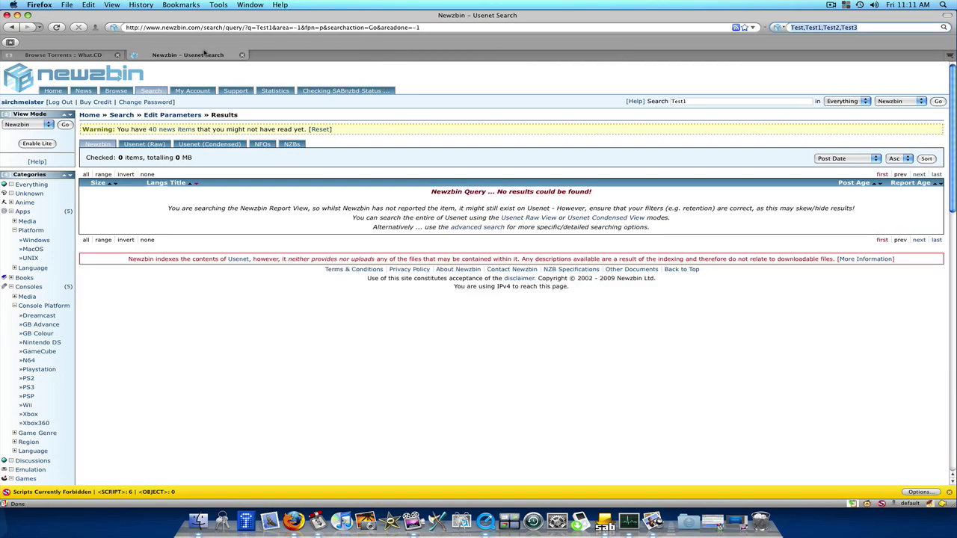
Close the last Newzbin tab and open What.CD's Requests page, scrolling through the list.
left_click(241, 55)
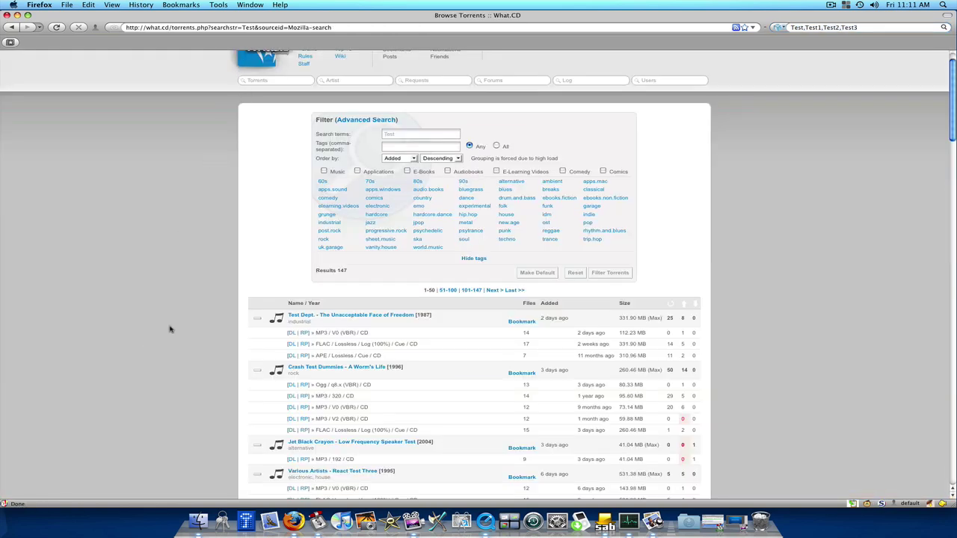
scroll(171, 328, "down", 3)
scroll(168, 329, "up", 3)
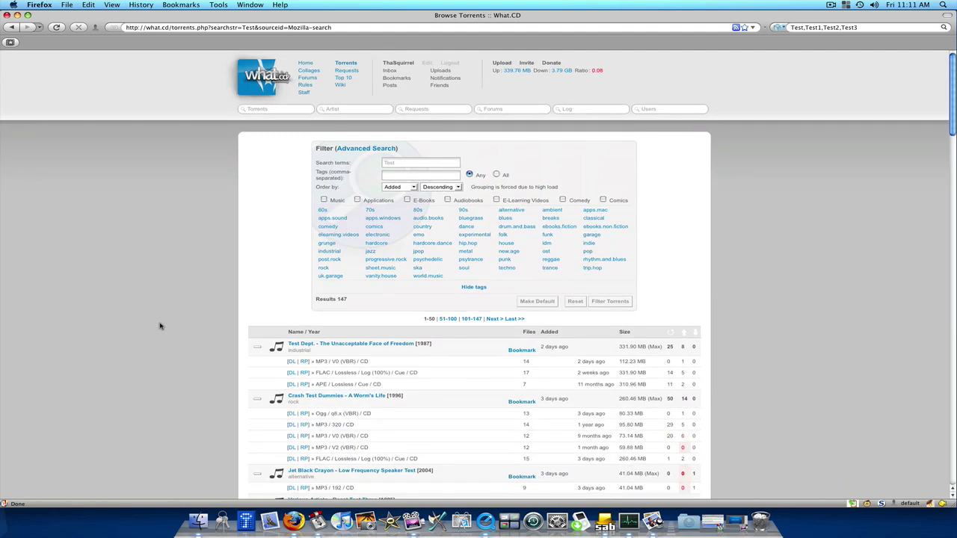
left_click(345, 72)
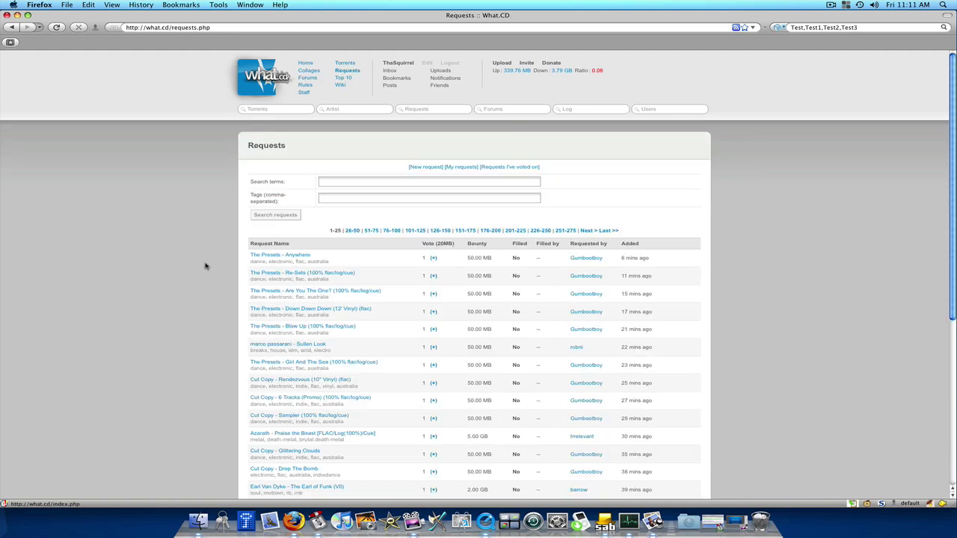
scroll(202, 268, "down", 1)
scroll(205, 270, "down", 3)
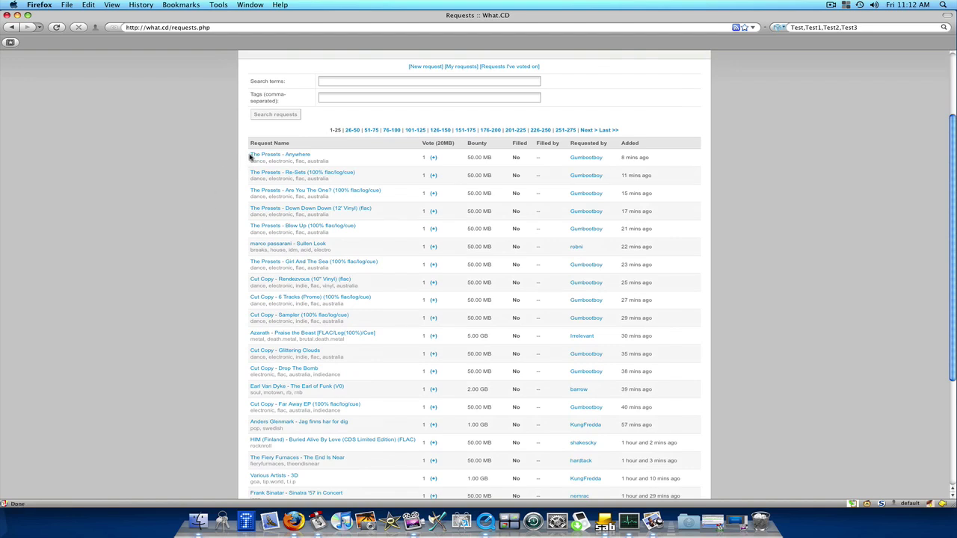
Disable the Auto Context extension in the Add-ons manager and restart Firefox.
left_click(208, 6)
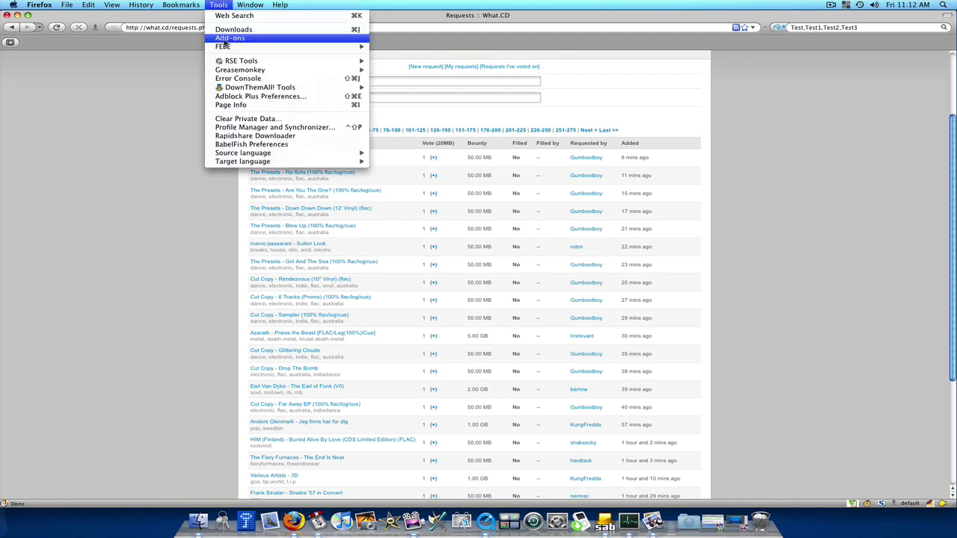
left_click(224, 34)
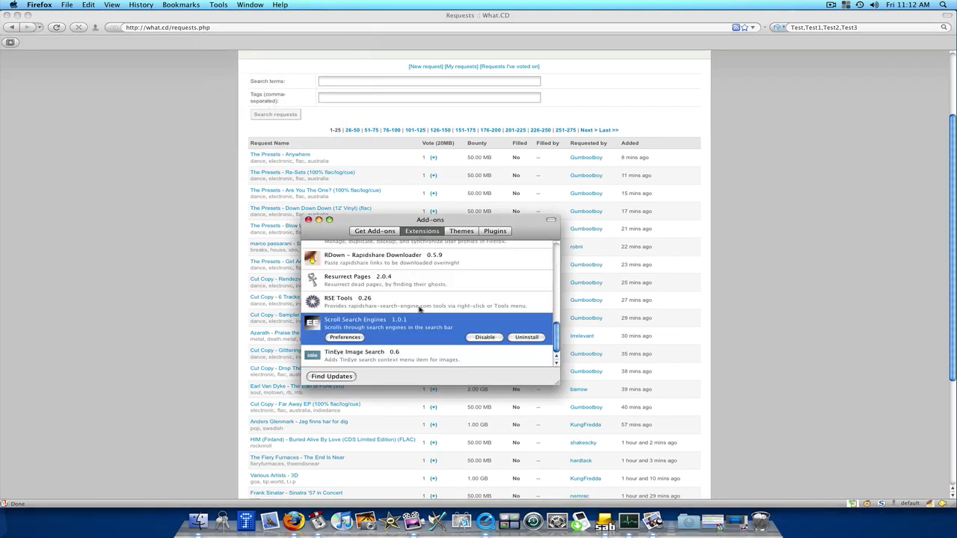
scroll(418, 314, "up", 1)
scroll(417, 326, "down", 1)
scroll(413, 333, "up", 1)
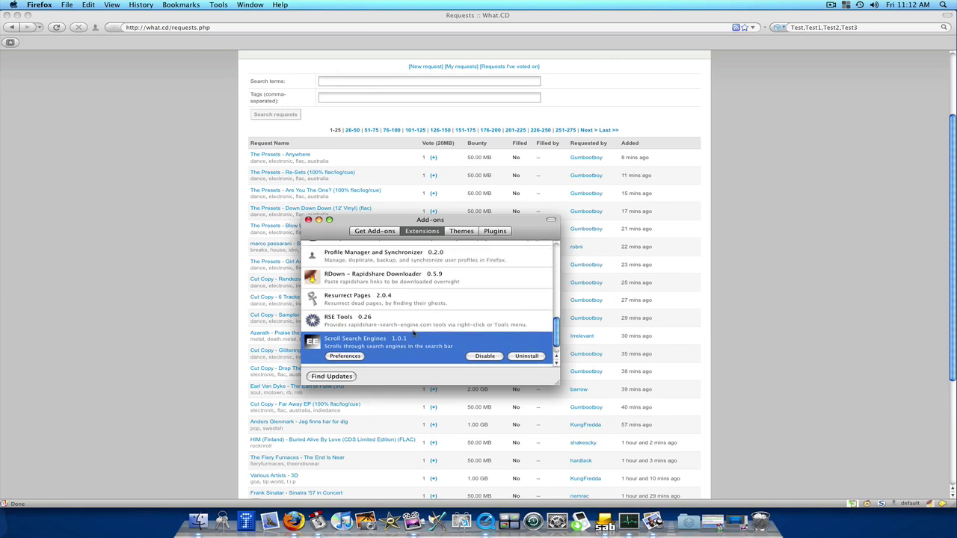
scroll(350, 346, "up", 11)
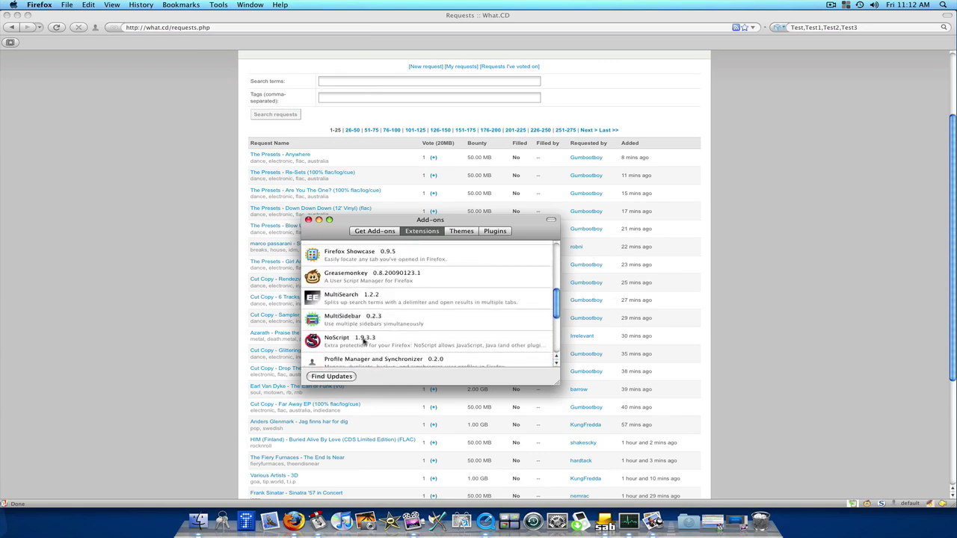
scroll(367, 336, "up", 3)
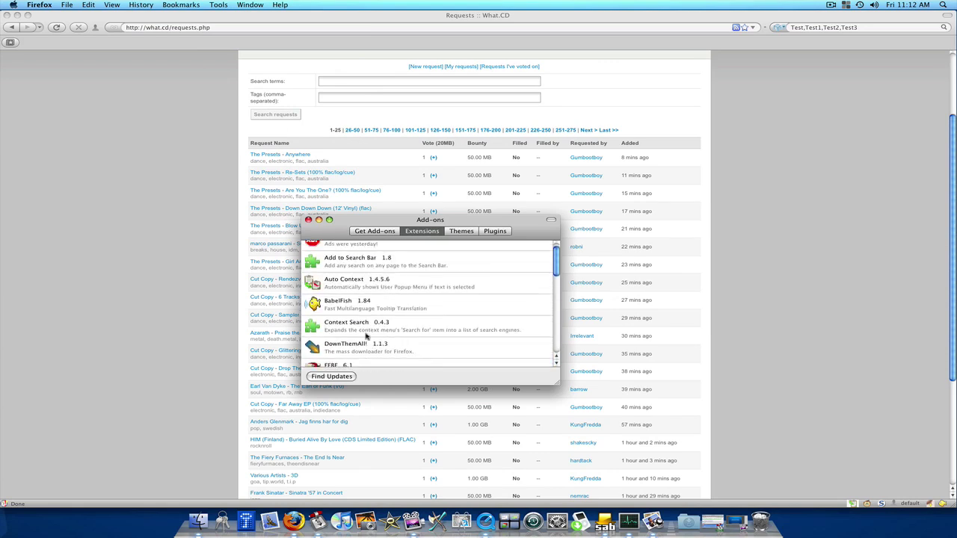
left_click(369, 289)
left_click(492, 297)
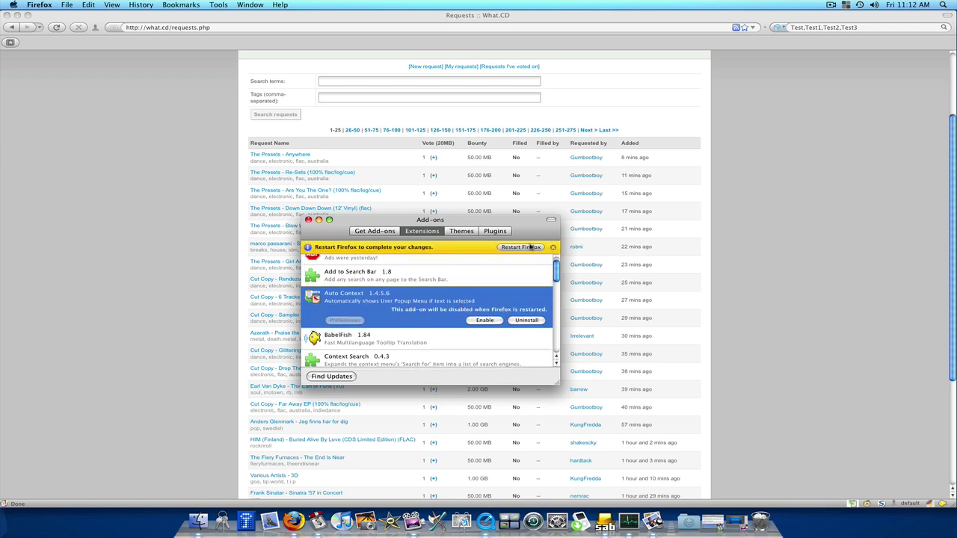
left_click(527, 248)
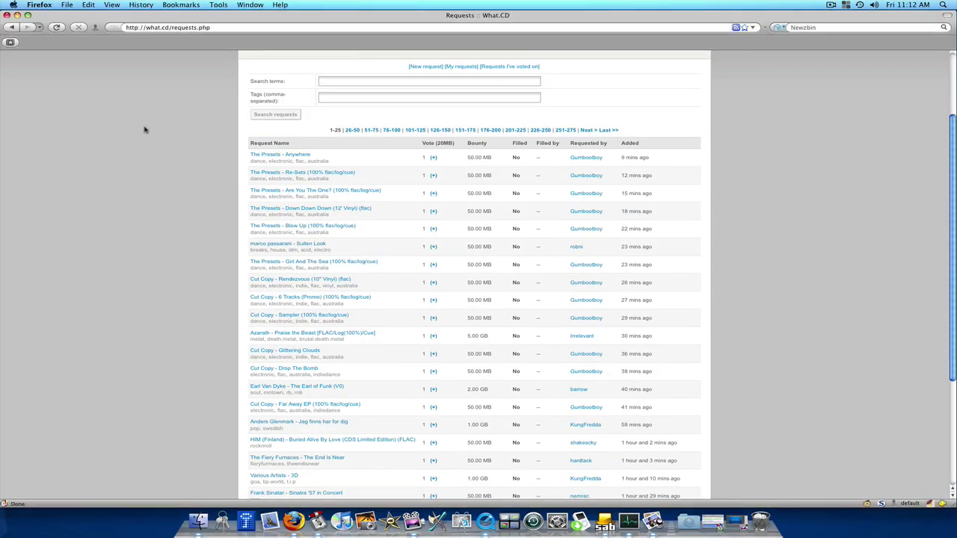
Scroll the requests list and select the artist name 'Earl Van Dyke'.
scroll(206, 165, "down", 2)
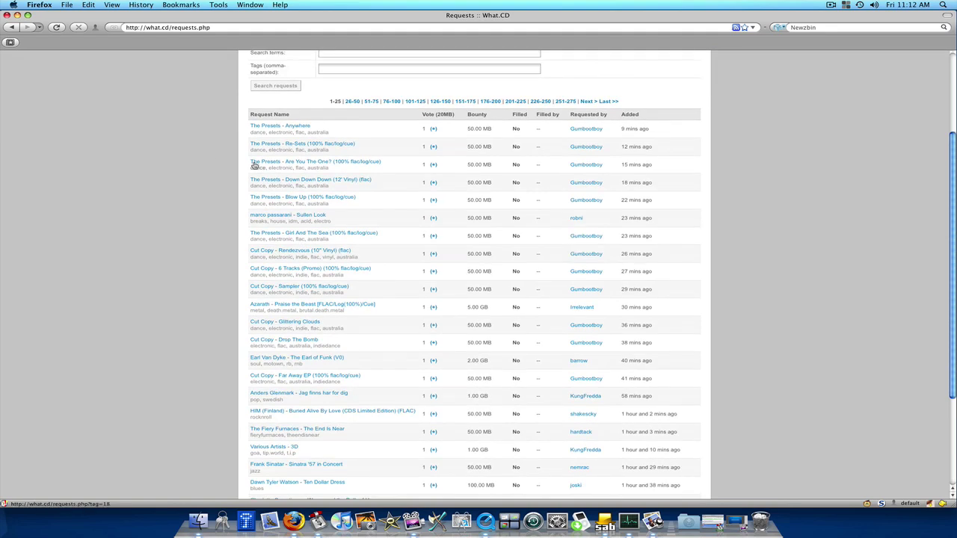
scroll(180, 243, "down", 3)
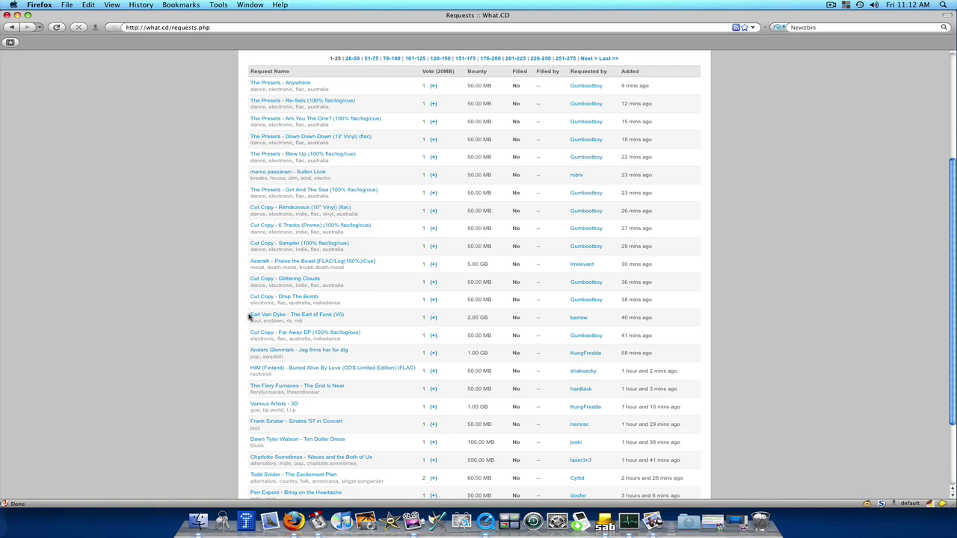
left_click_drag(251, 314, 285, 318)
Search Newzbin for Earl Van Dyke, log in to Newzbin and let Firefox remember the password.
right_click(281, 317)
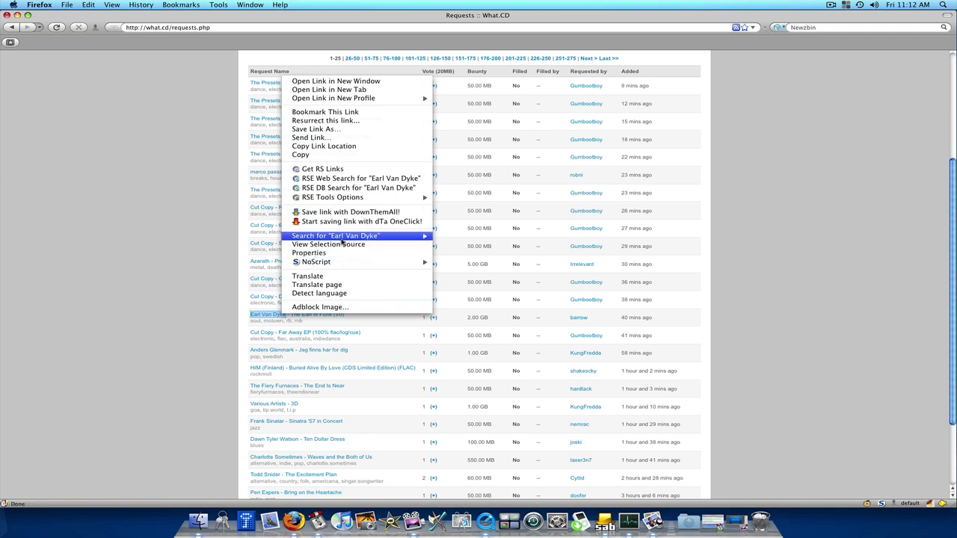
mouse_move(340, 240)
left_click(464, 248)
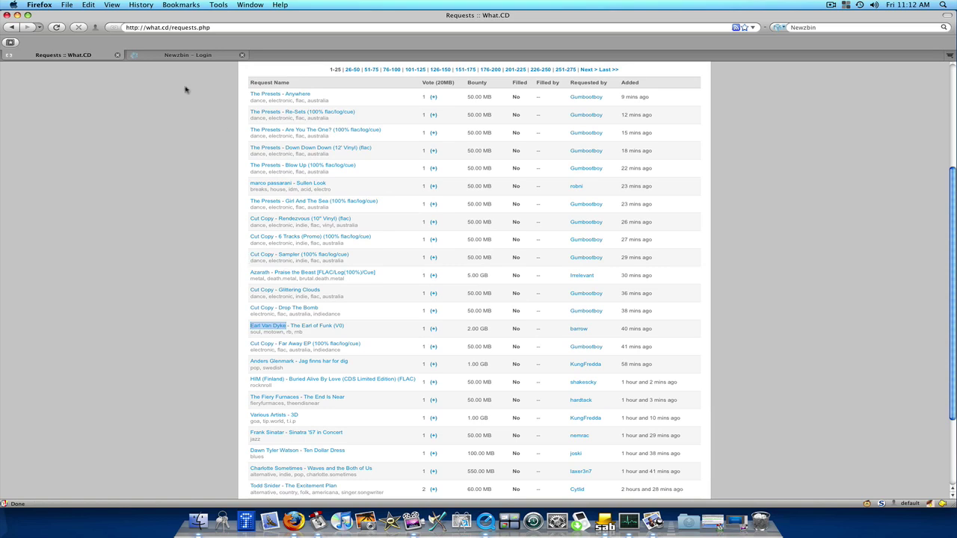
left_click(182, 56)
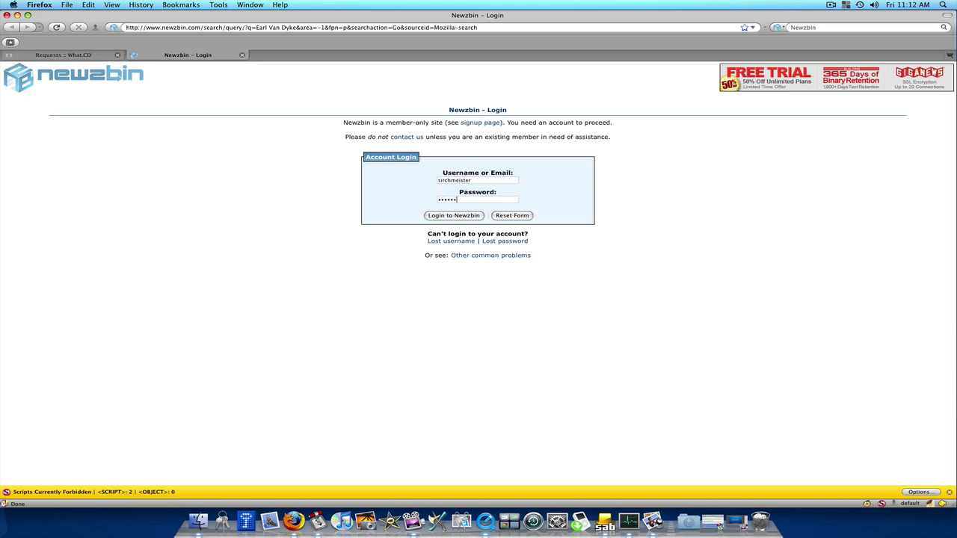
type("•••")
key("Return")
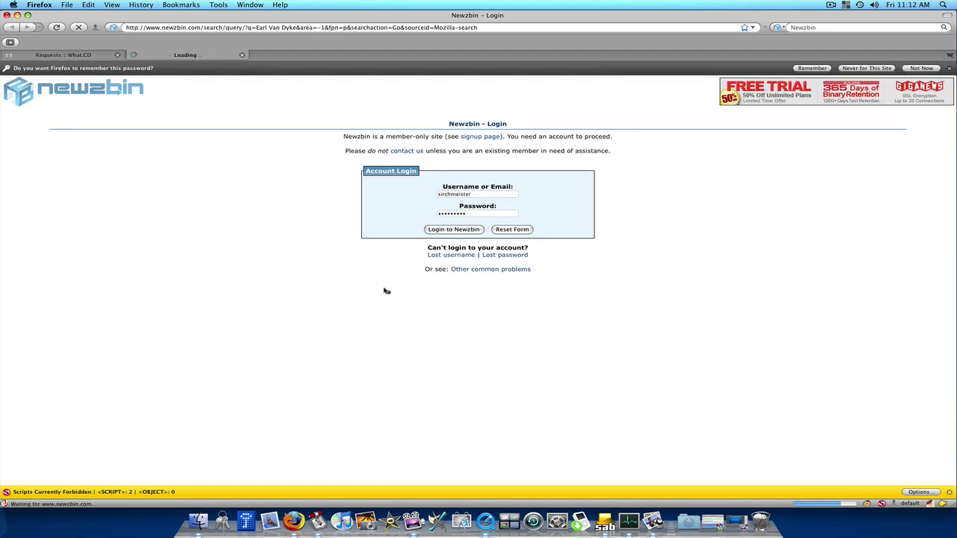
left_click(811, 69)
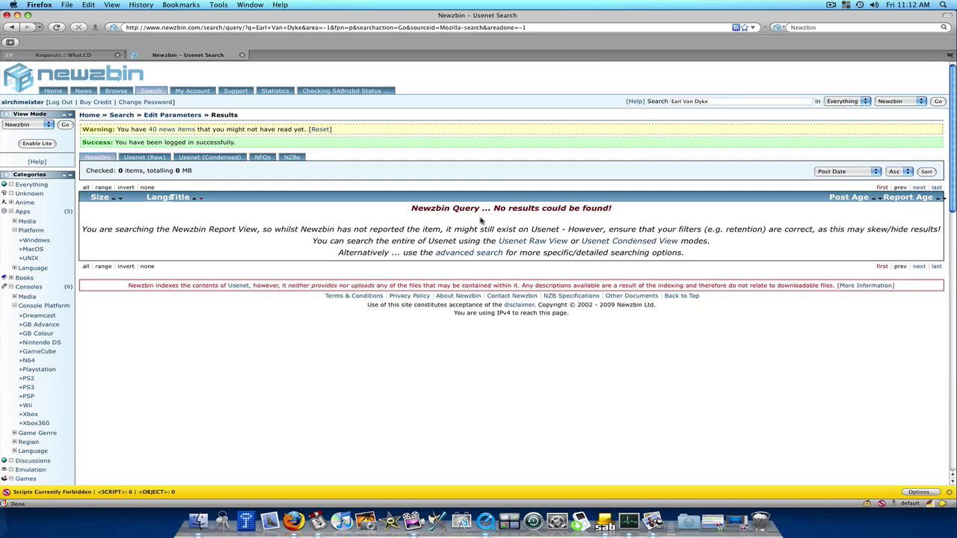
Back on What.CD Requests, search Newzbin for Dawn Tyler Watson, then close its results tab.
left_click(86, 55)
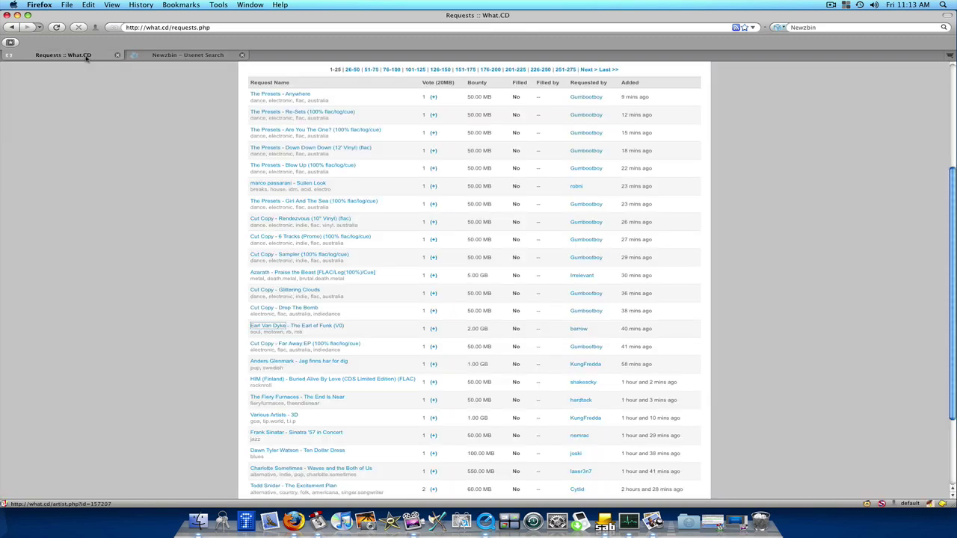
scroll(316, 343, "down", 10)
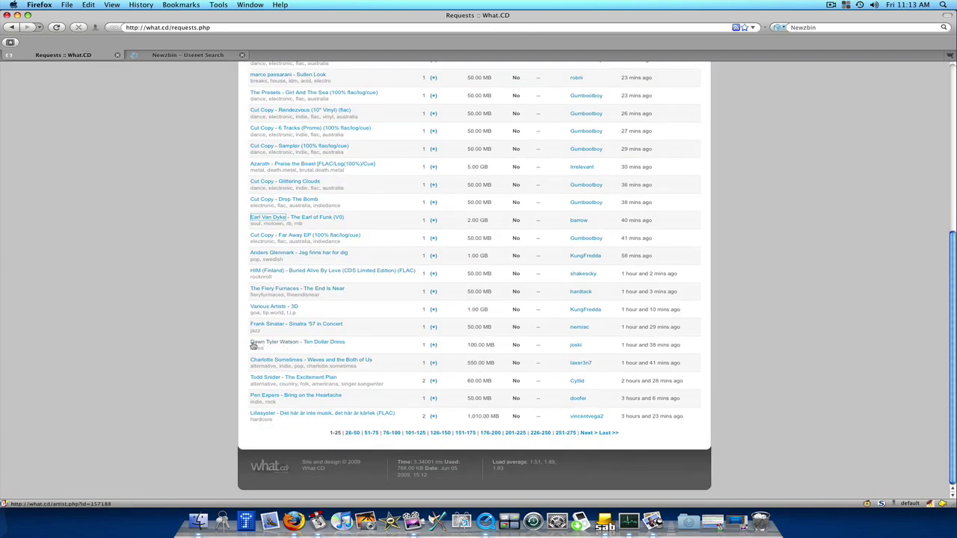
left_click_drag(248, 344, 298, 345)
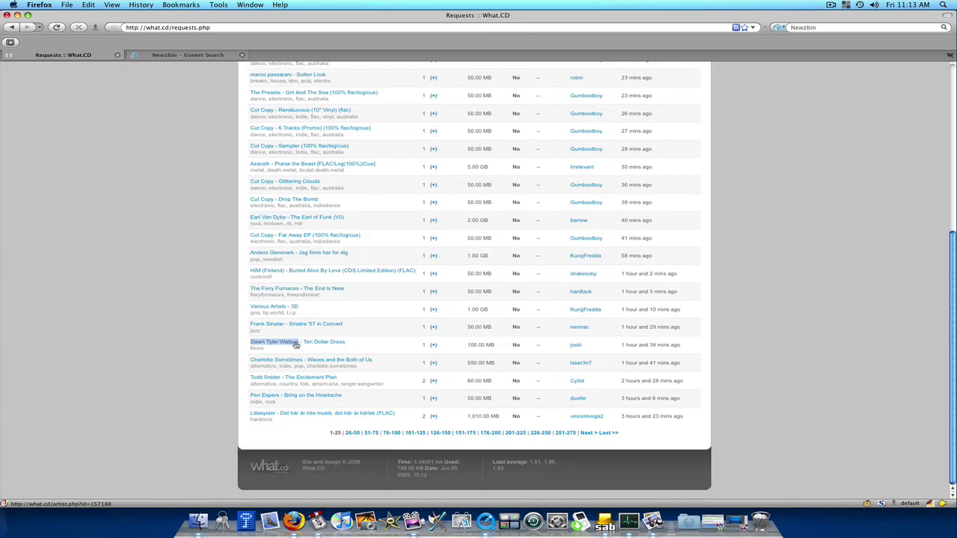
right_click(297, 345)
mouse_move(350, 267)
left_click(486, 275)
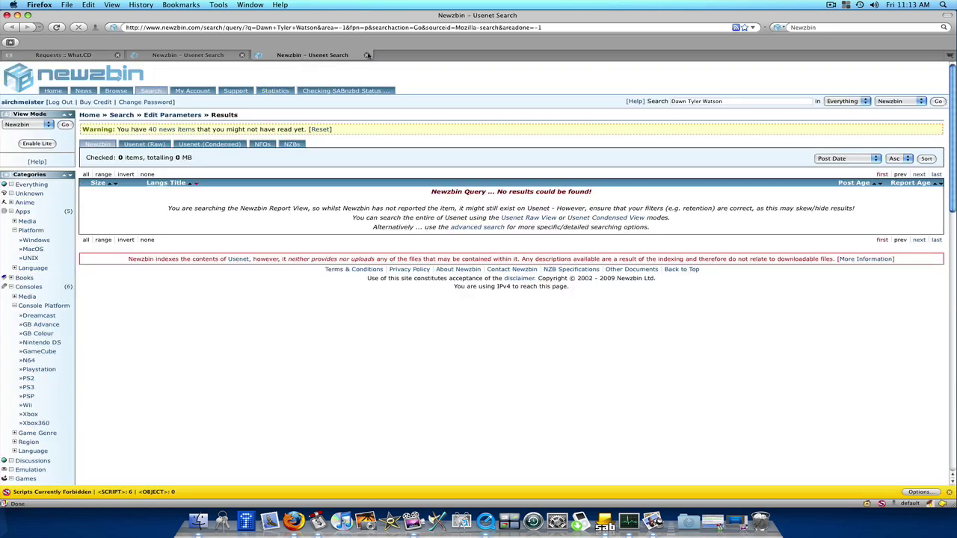
left_click(366, 54)
Close the last Newzbin tab, enable Auto Context in Add-ons, and restart Firefox.
left_click(242, 55)
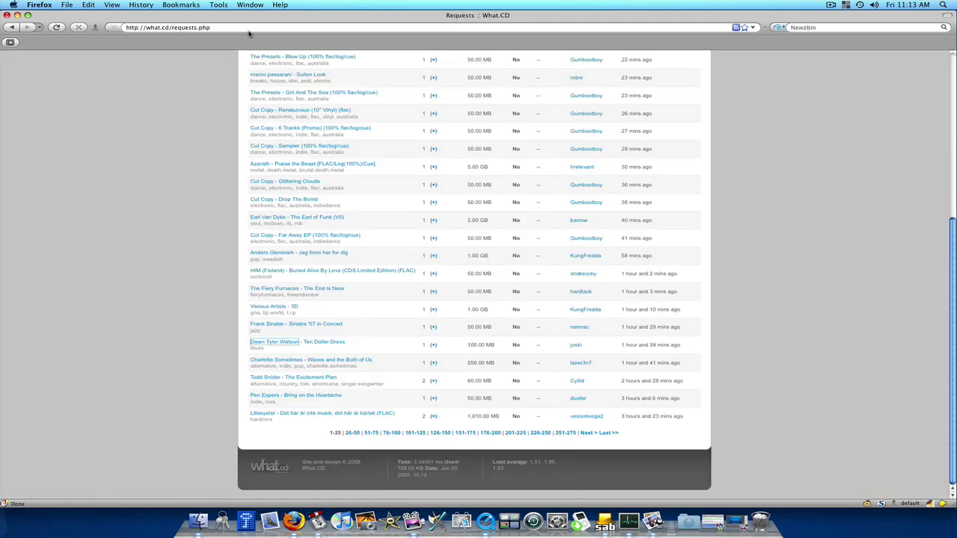
left_click(218, 5)
left_click(235, 38)
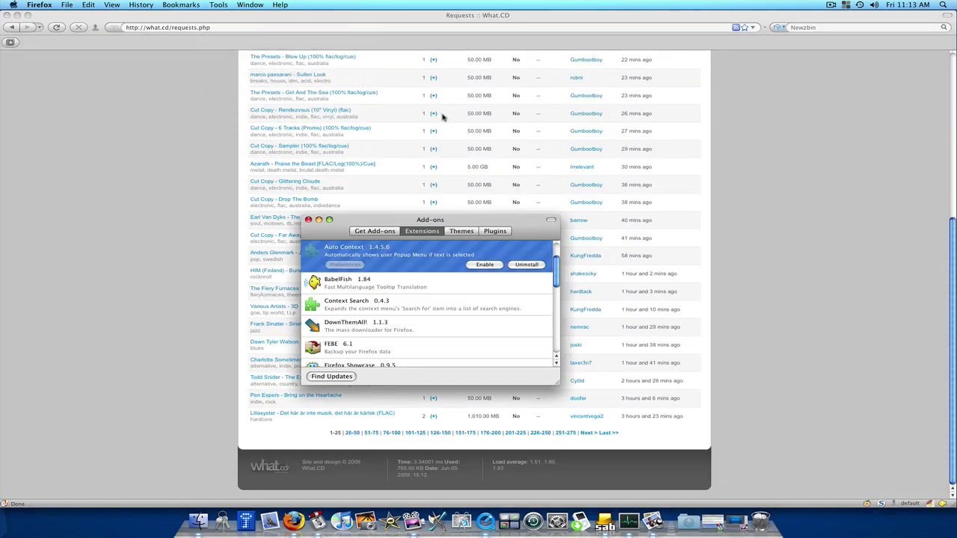
left_click(484, 265)
left_click(509, 248)
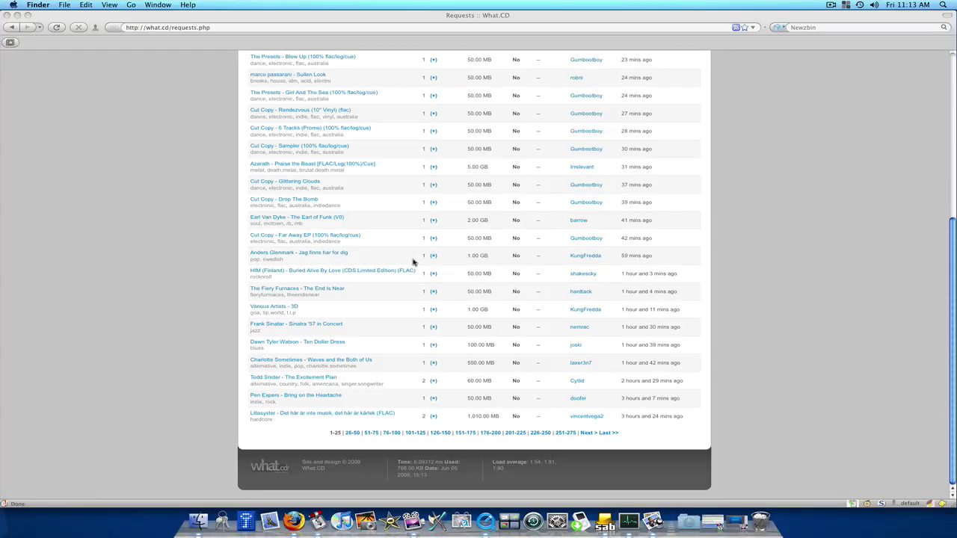
scroll(199, 233, "up", 2)
scroll(199, 233, "up", 3)
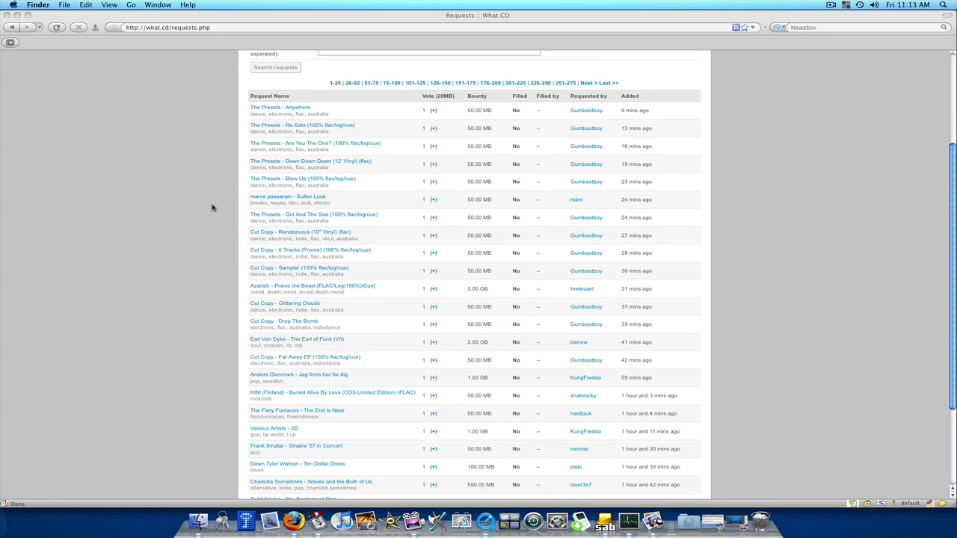
left_click(248, 199)
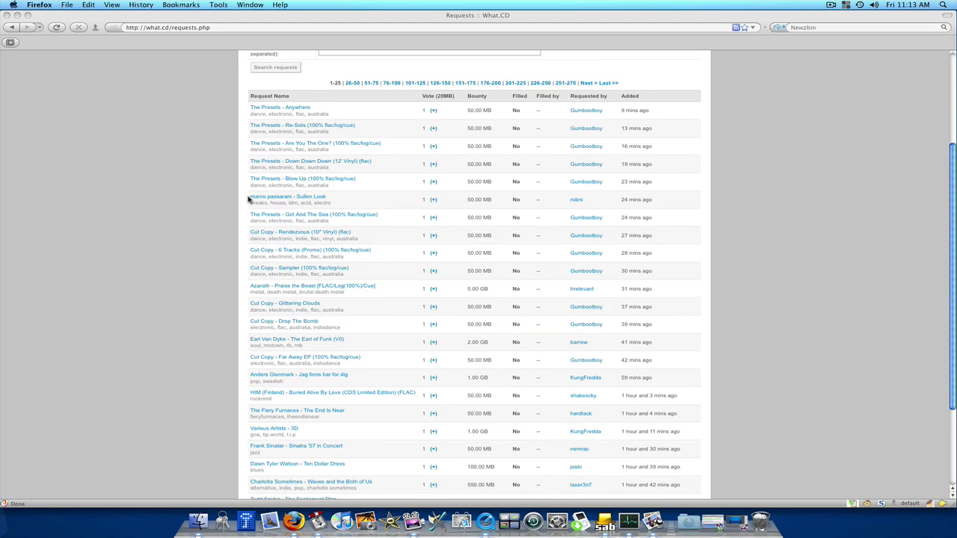
left_click_drag(253, 199, 292, 199)
right_click(292, 200)
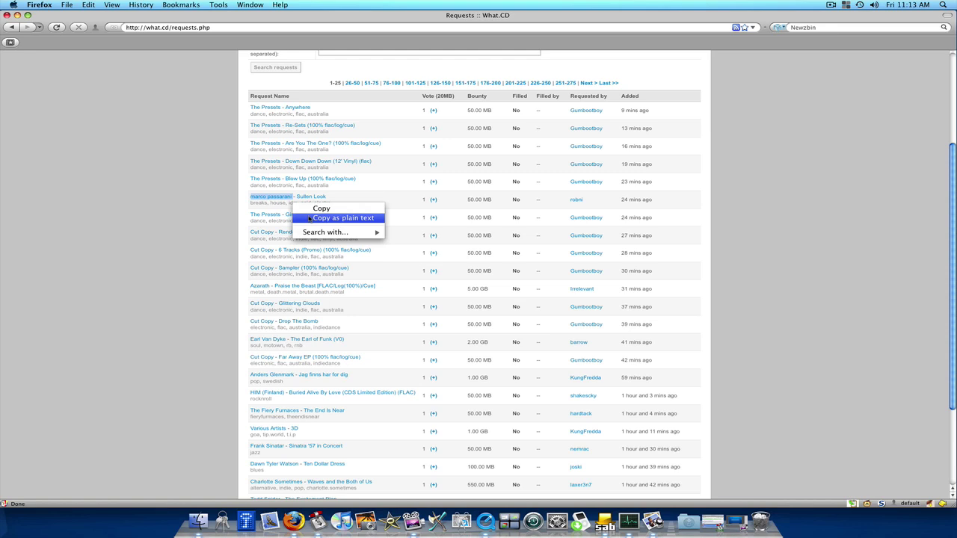
mouse_move(314, 233)
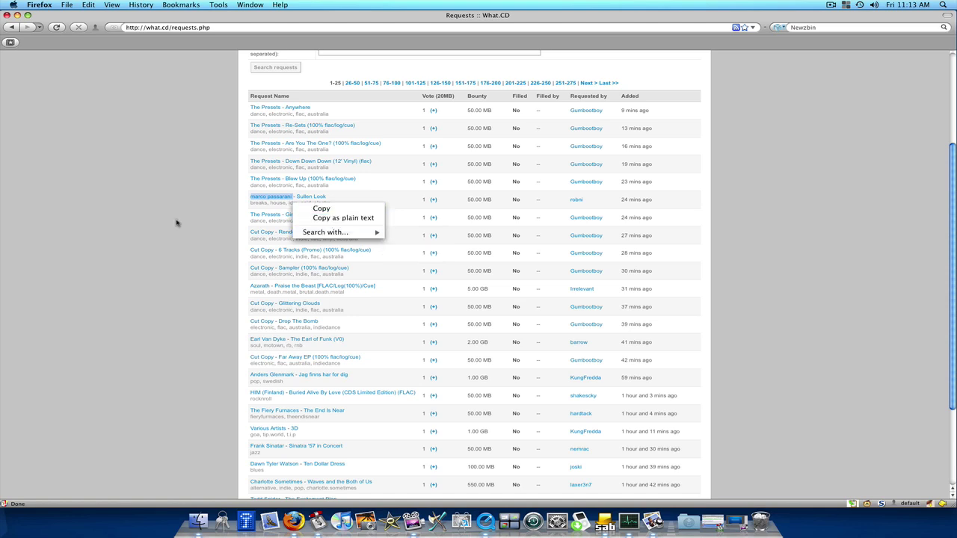
left_click(115, 223)
left_click(115, 222)
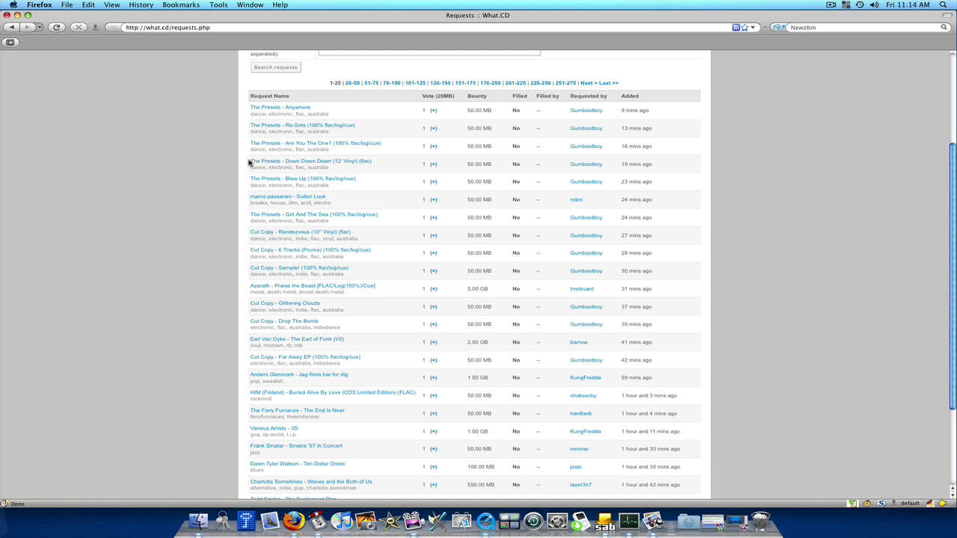
Select 'The Presets' in a request and search it on Newzbin via the context menu.
left_click_drag(249, 162, 281, 164)
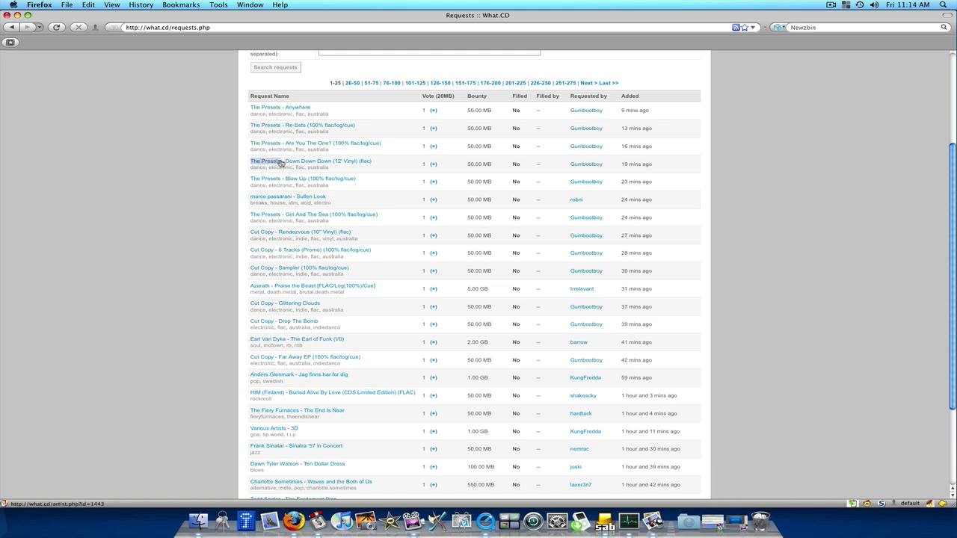
left_click(245, 171)
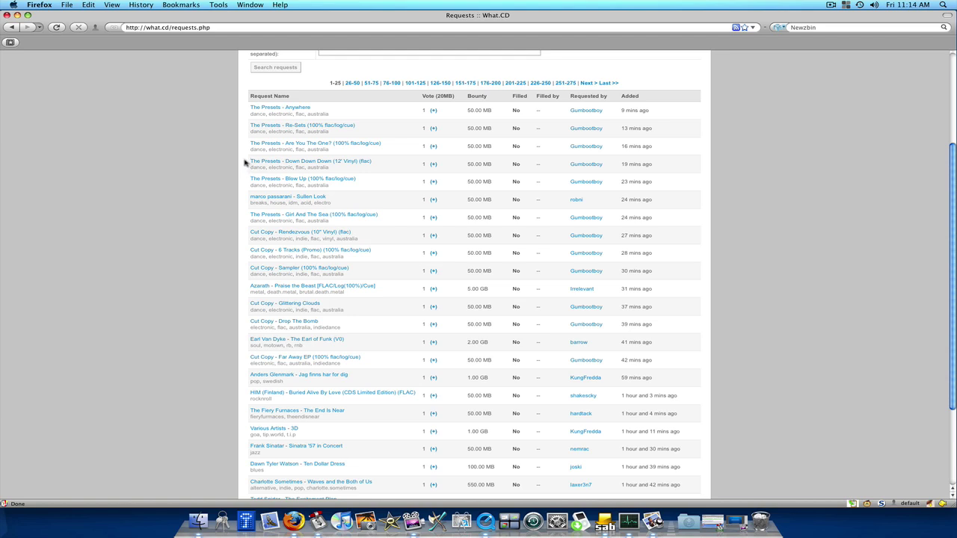
left_click_drag(250, 161, 282, 161)
right_click(282, 162)
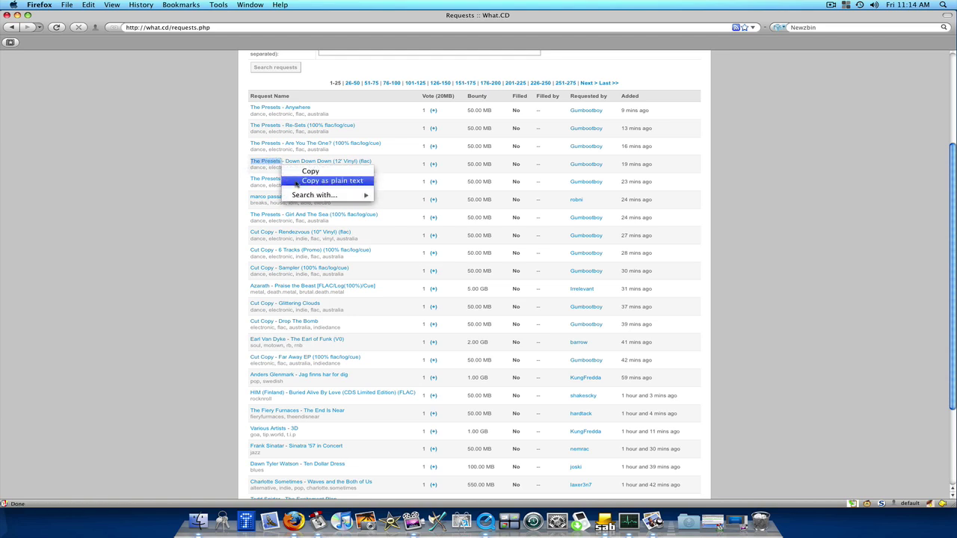
mouse_move(310, 195)
left_click(409, 207)
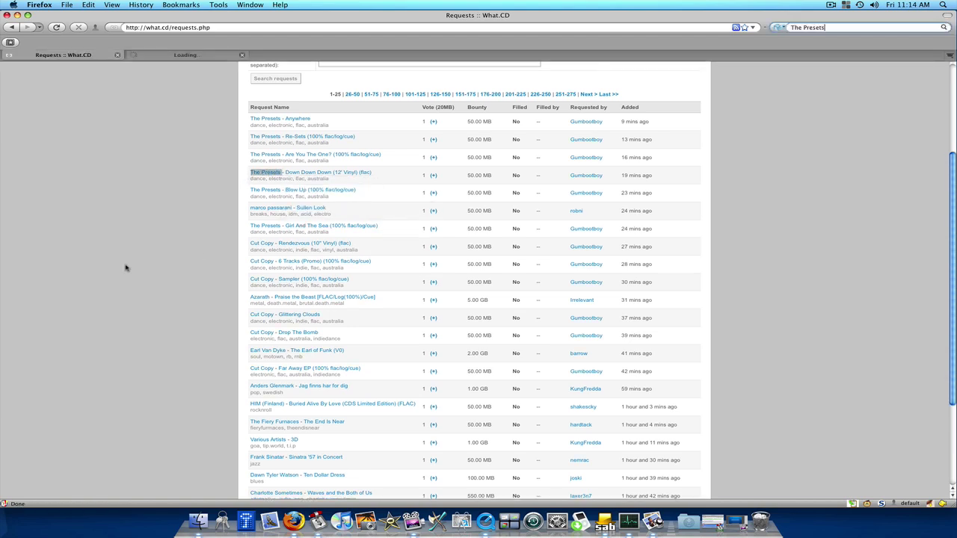
Review the two Newzbin results, Beams and Apocalypso, then close the Newzbin tab.
left_click(180, 55)
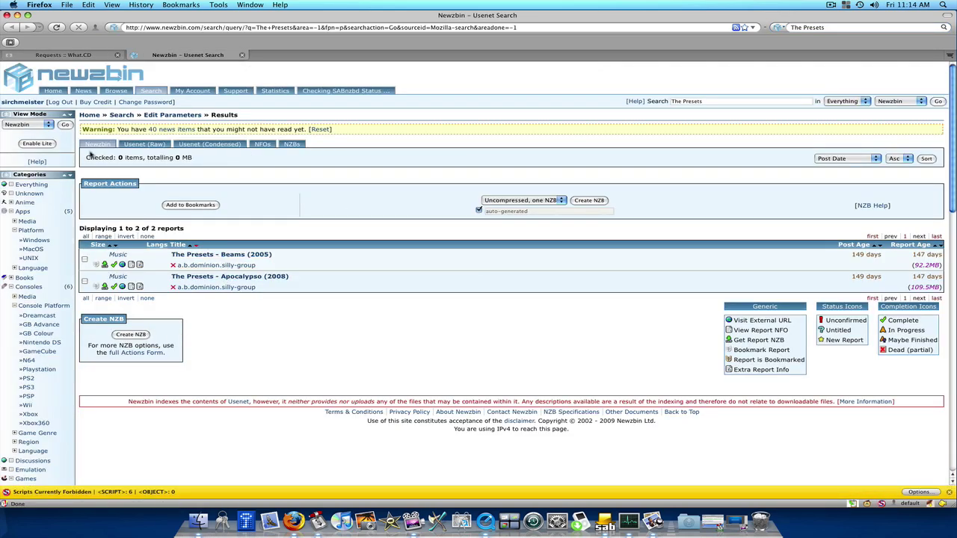
left_click(66, 56)
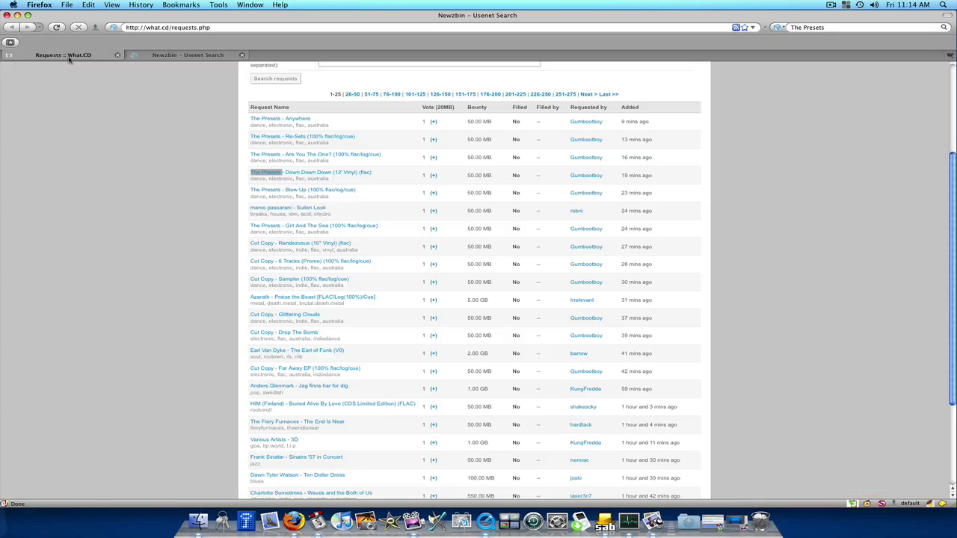
left_click(157, 55)
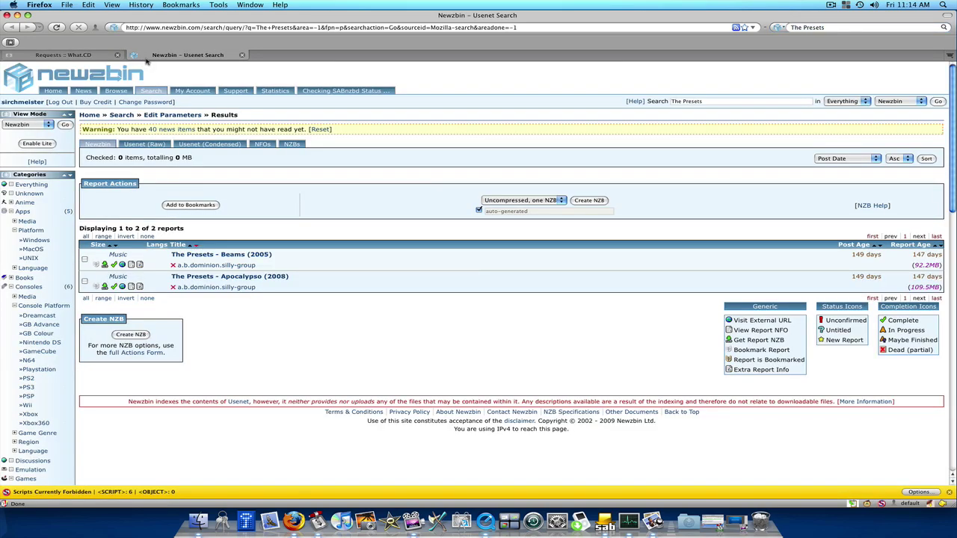
left_click(59, 56)
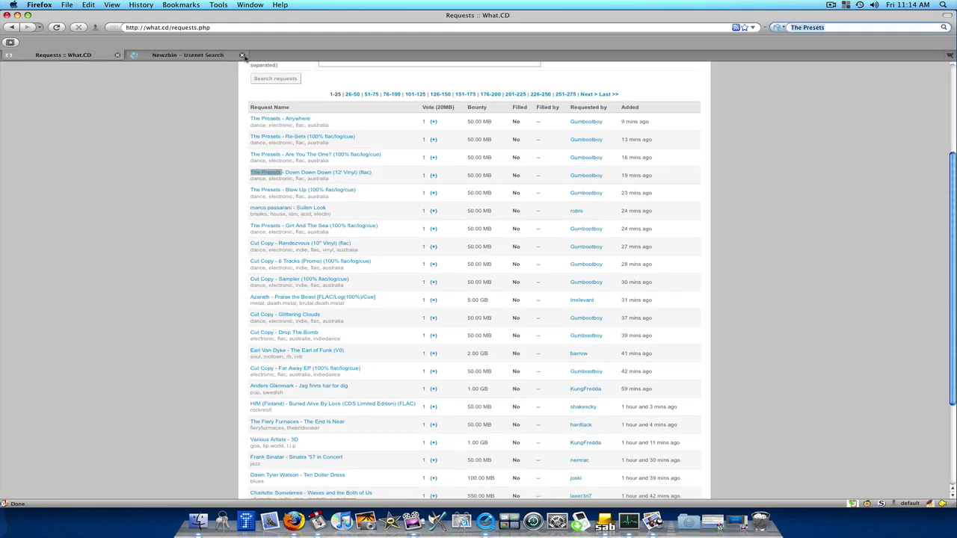
left_click(241, 56)
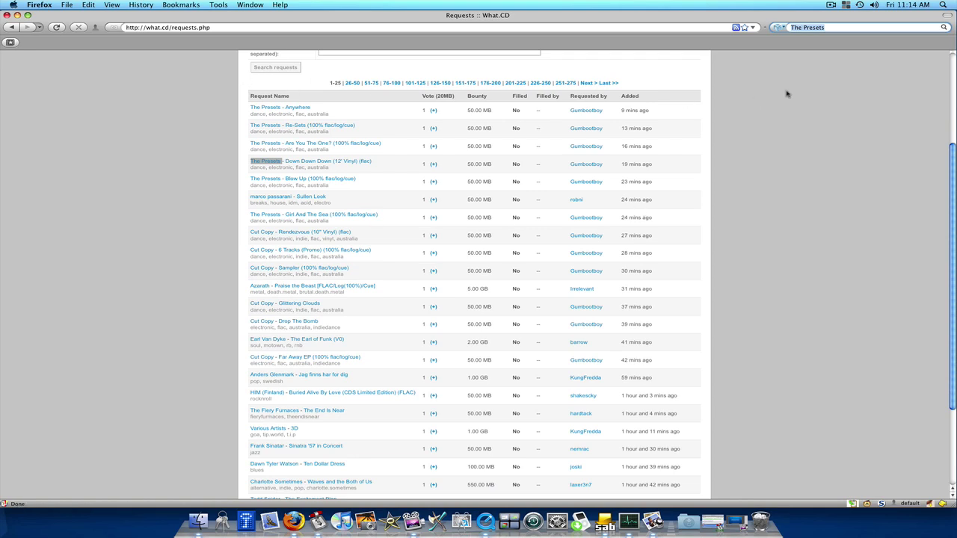
left_click(218, 5)
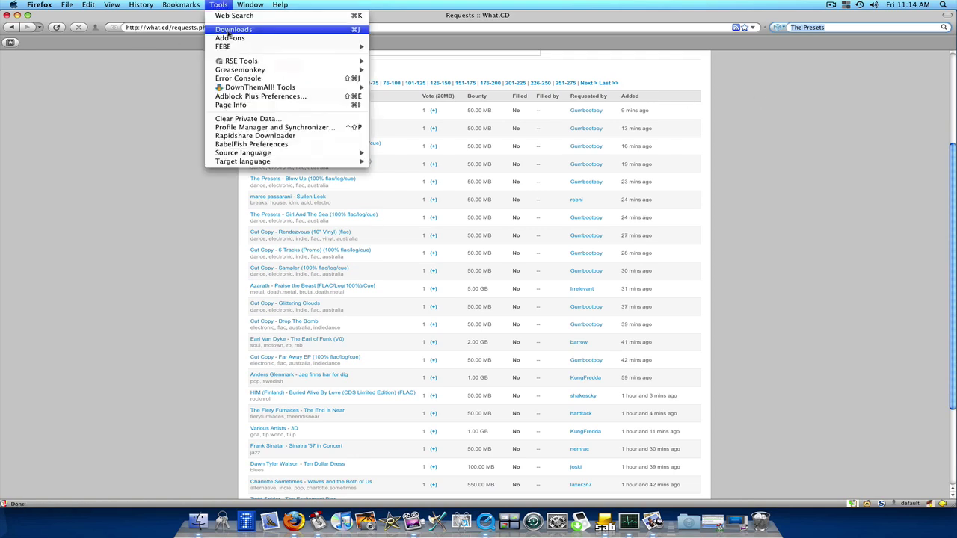
left_click(228, 35)
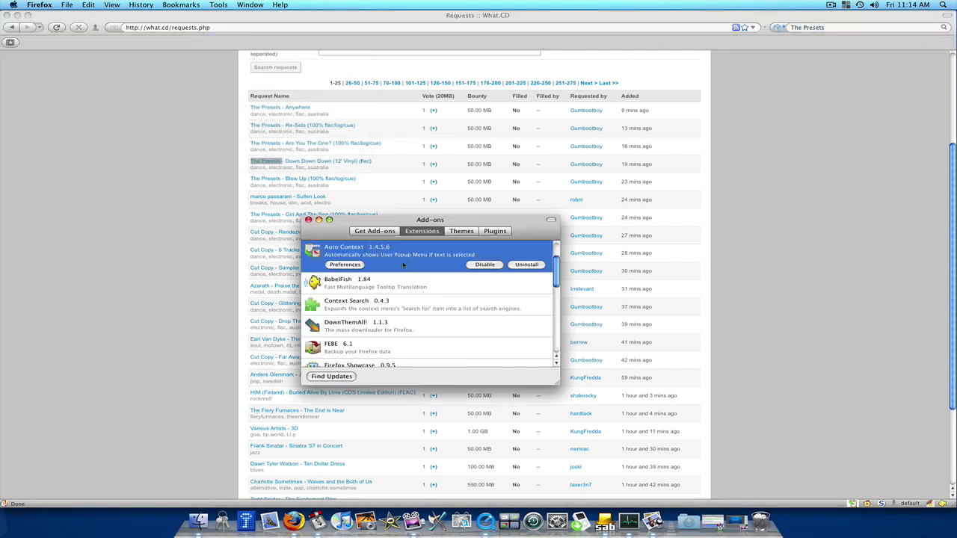
scroll(405, 271, "down", 3)
scroll(410, 323, "down", 3)
scroll(411, 323, "down", 4)
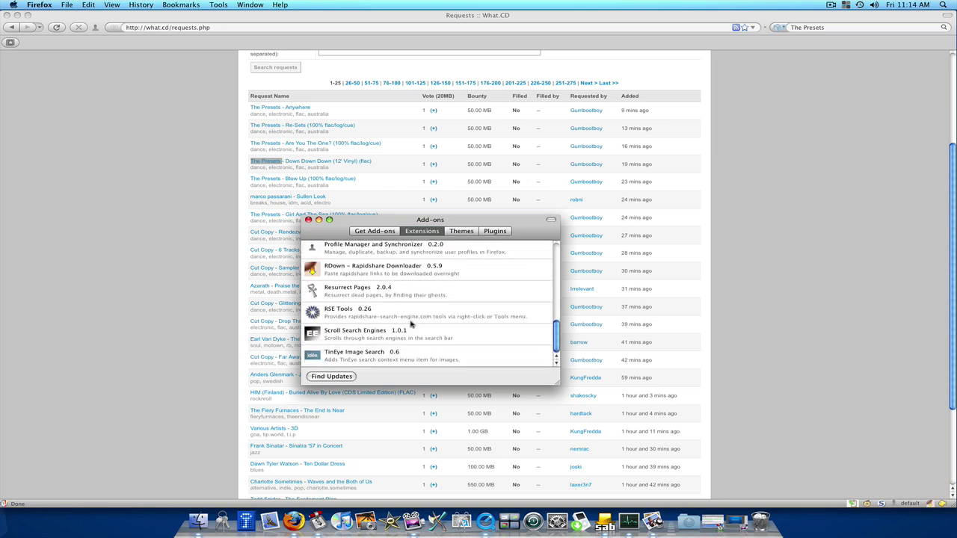
left_click(309, 220)
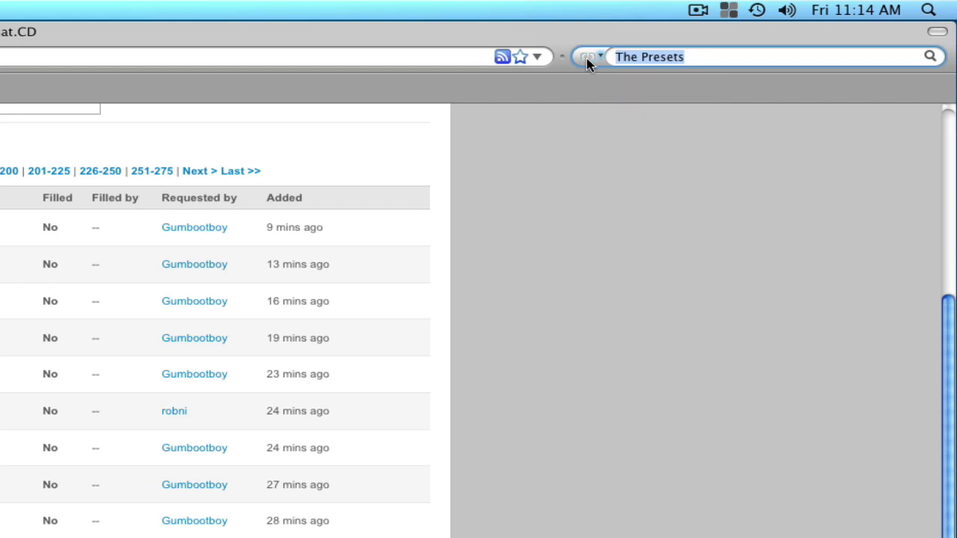
left_click(660, 356)
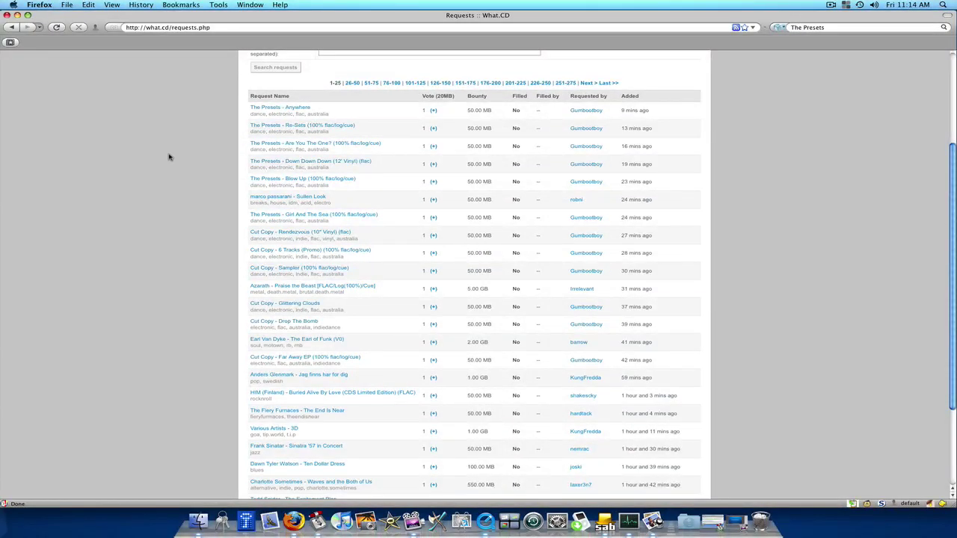